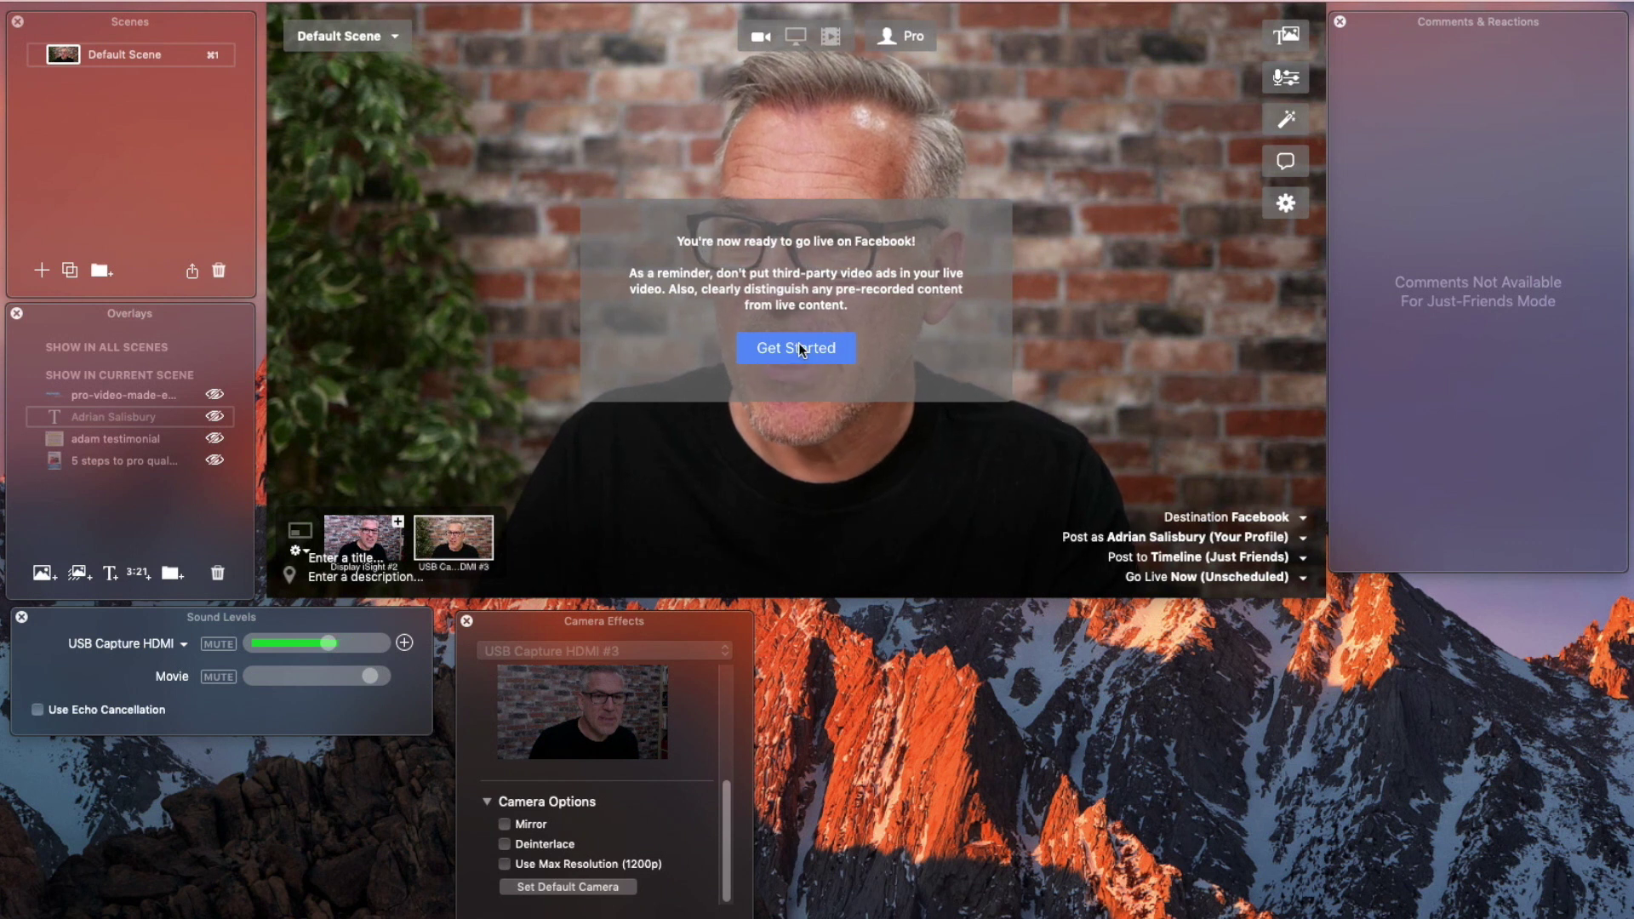
Dismiss the 'You're now ready to go live on Facebook!' reminder with Get Started.
{"action": "left_click", "coordinate": [797, 347]}
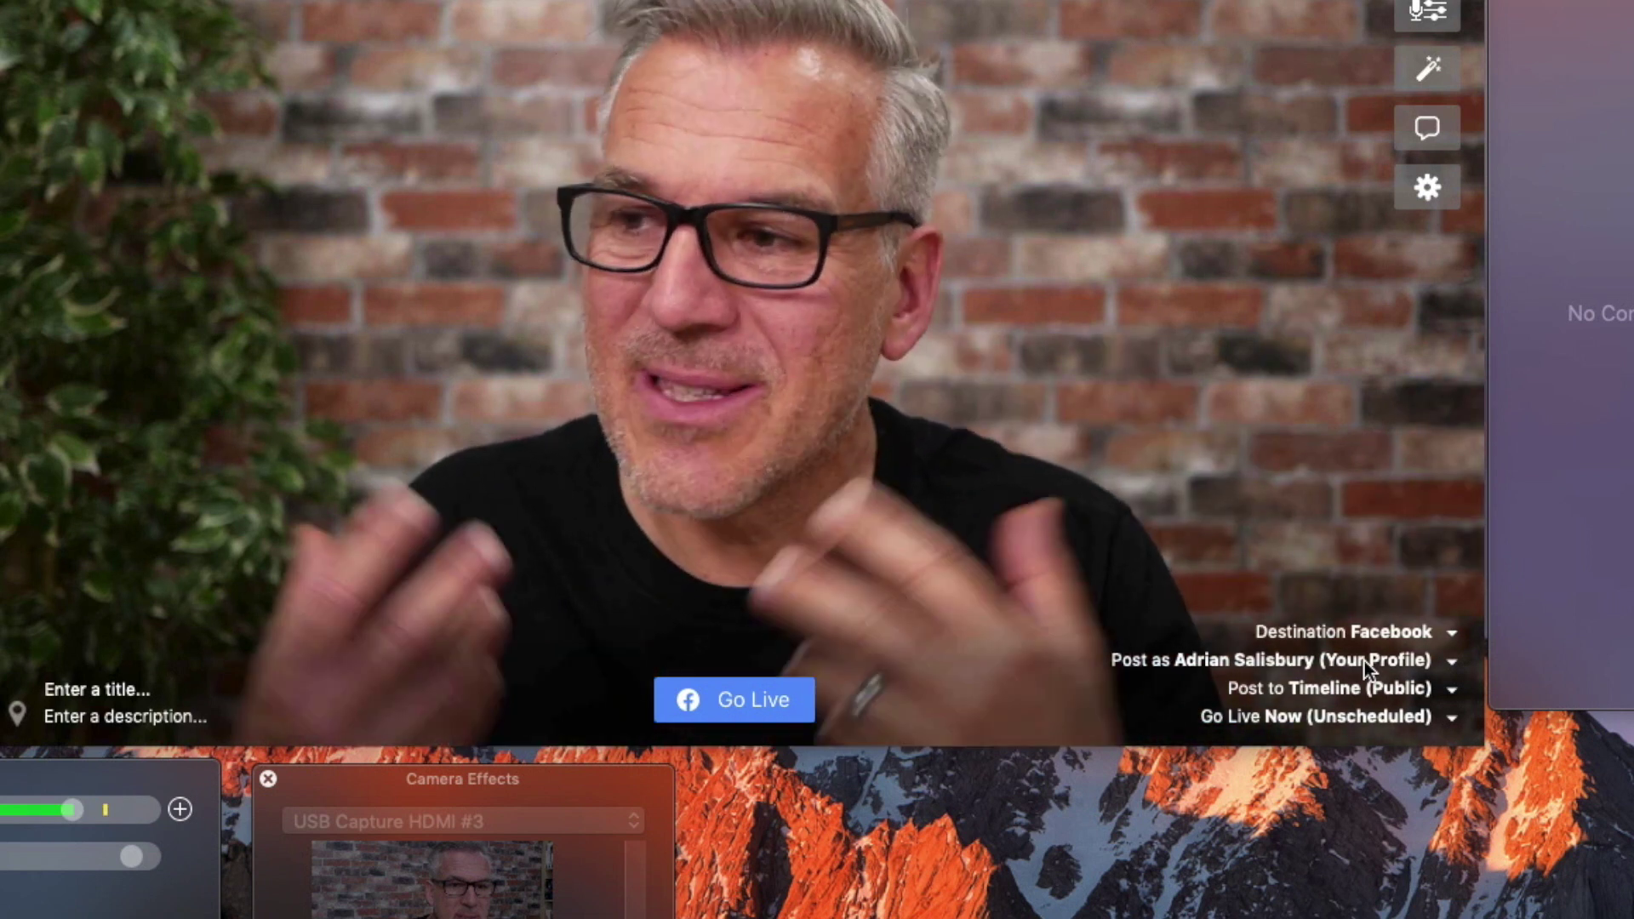
Review the Post as identities and browse the profile's timeline and group destinations.
{"action": "left_click", "coordinate": [1364, 660]}
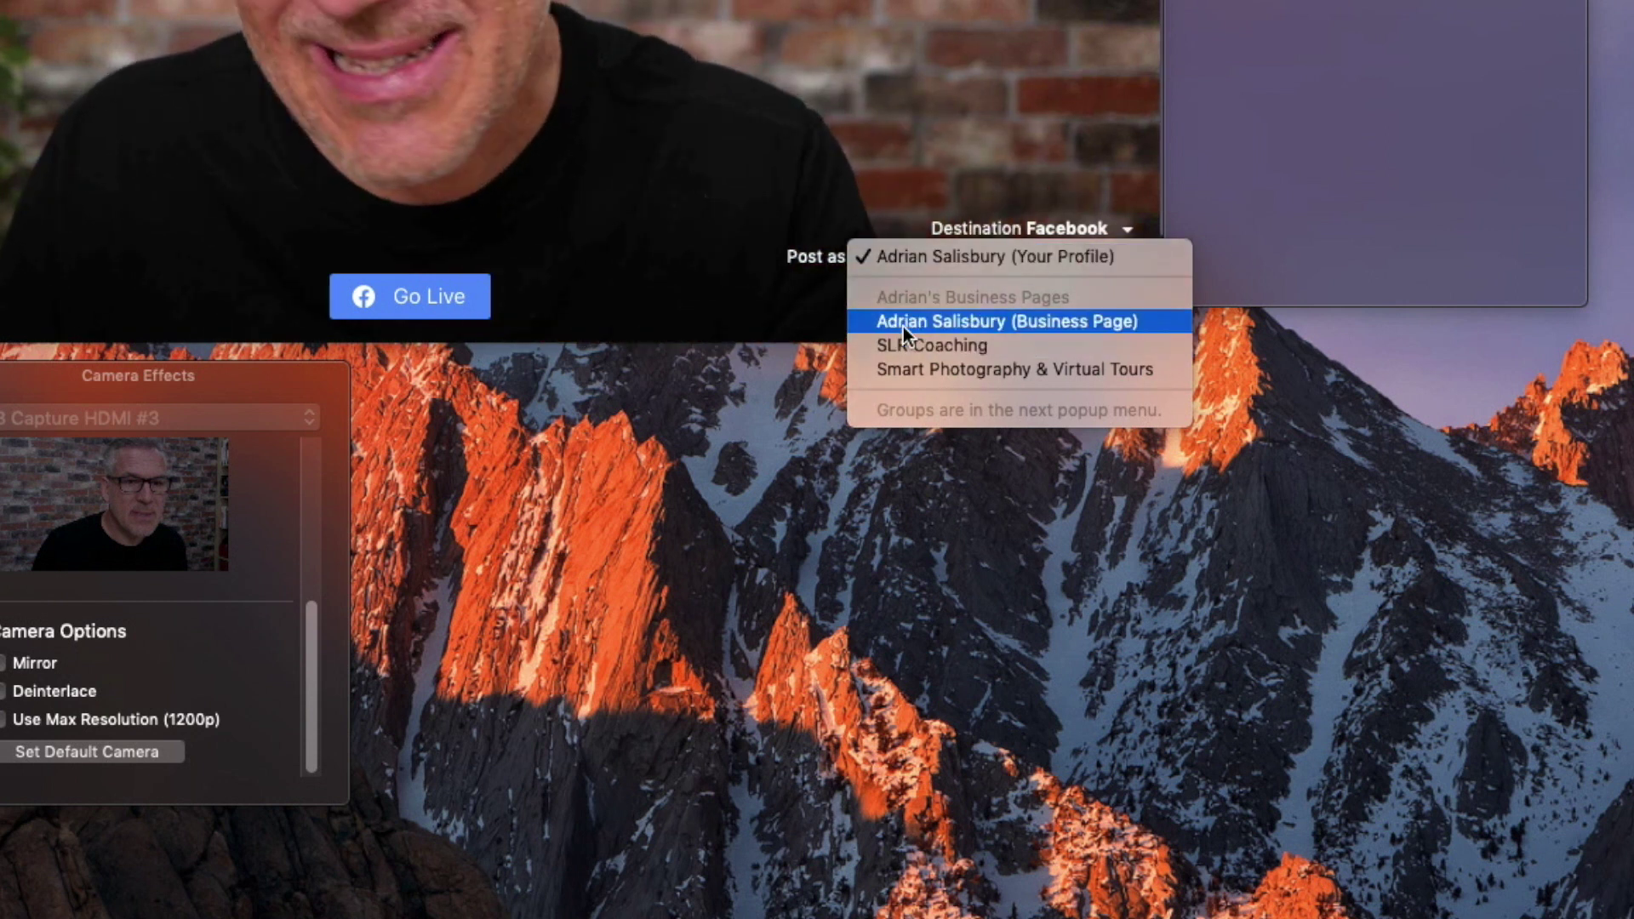
{"action": "left_click", "coordinate": [912, 256]}
{"action": "left_click", "coordinate": [1016, 283]}
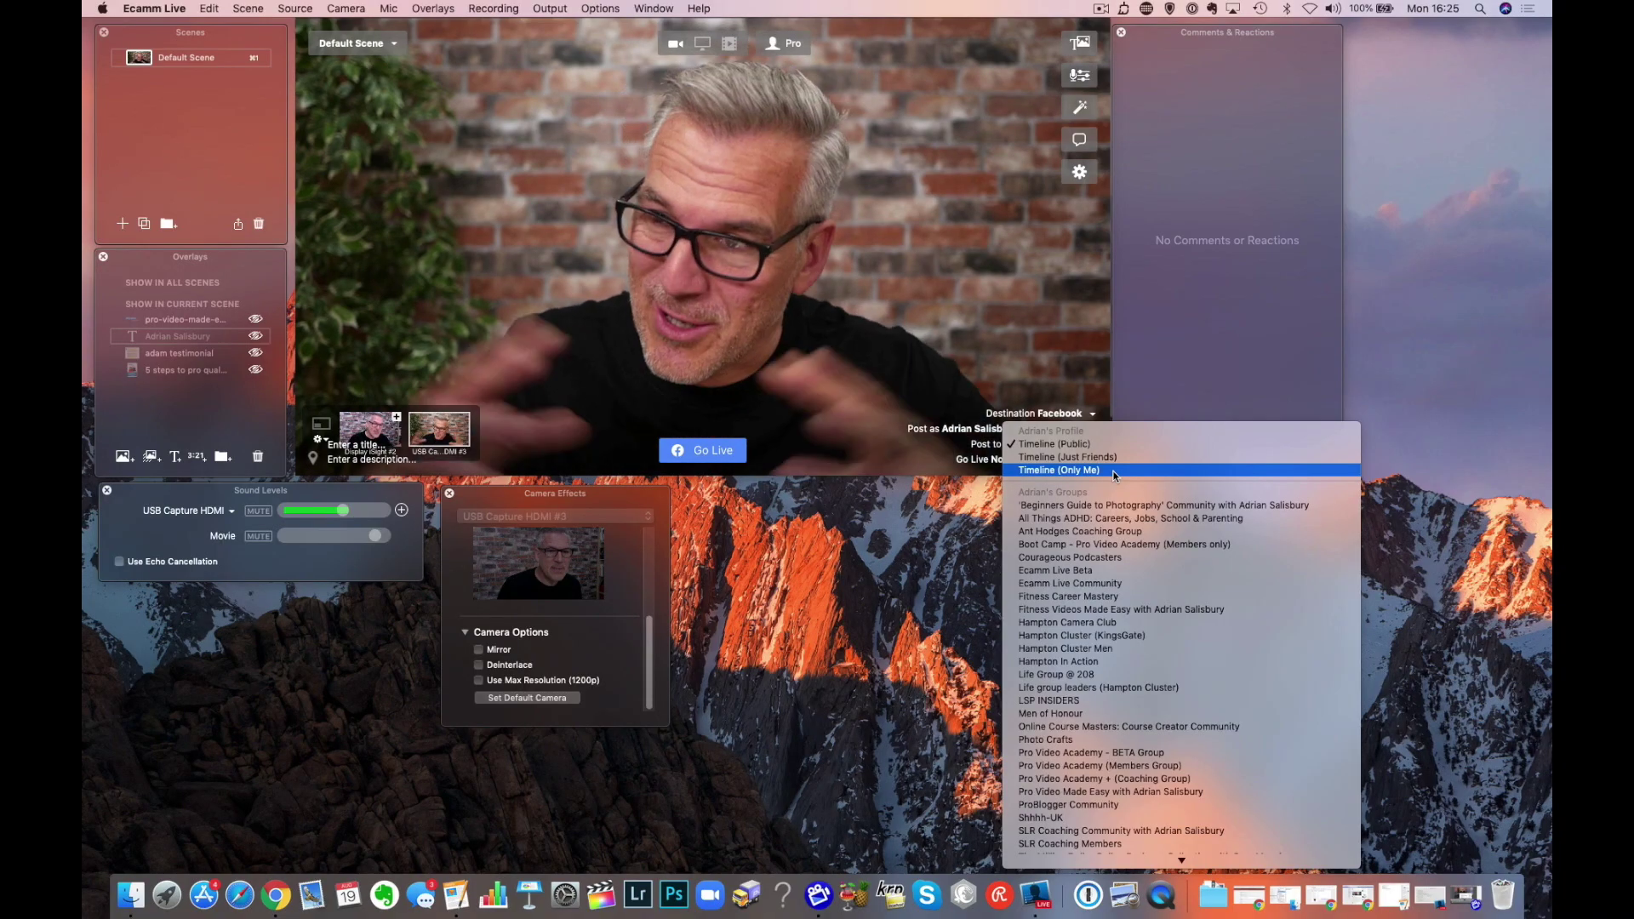
{"action": "scroll", "coordinate": [1063, 451], "scroll_direction": "down", "scroll_amount": 3}
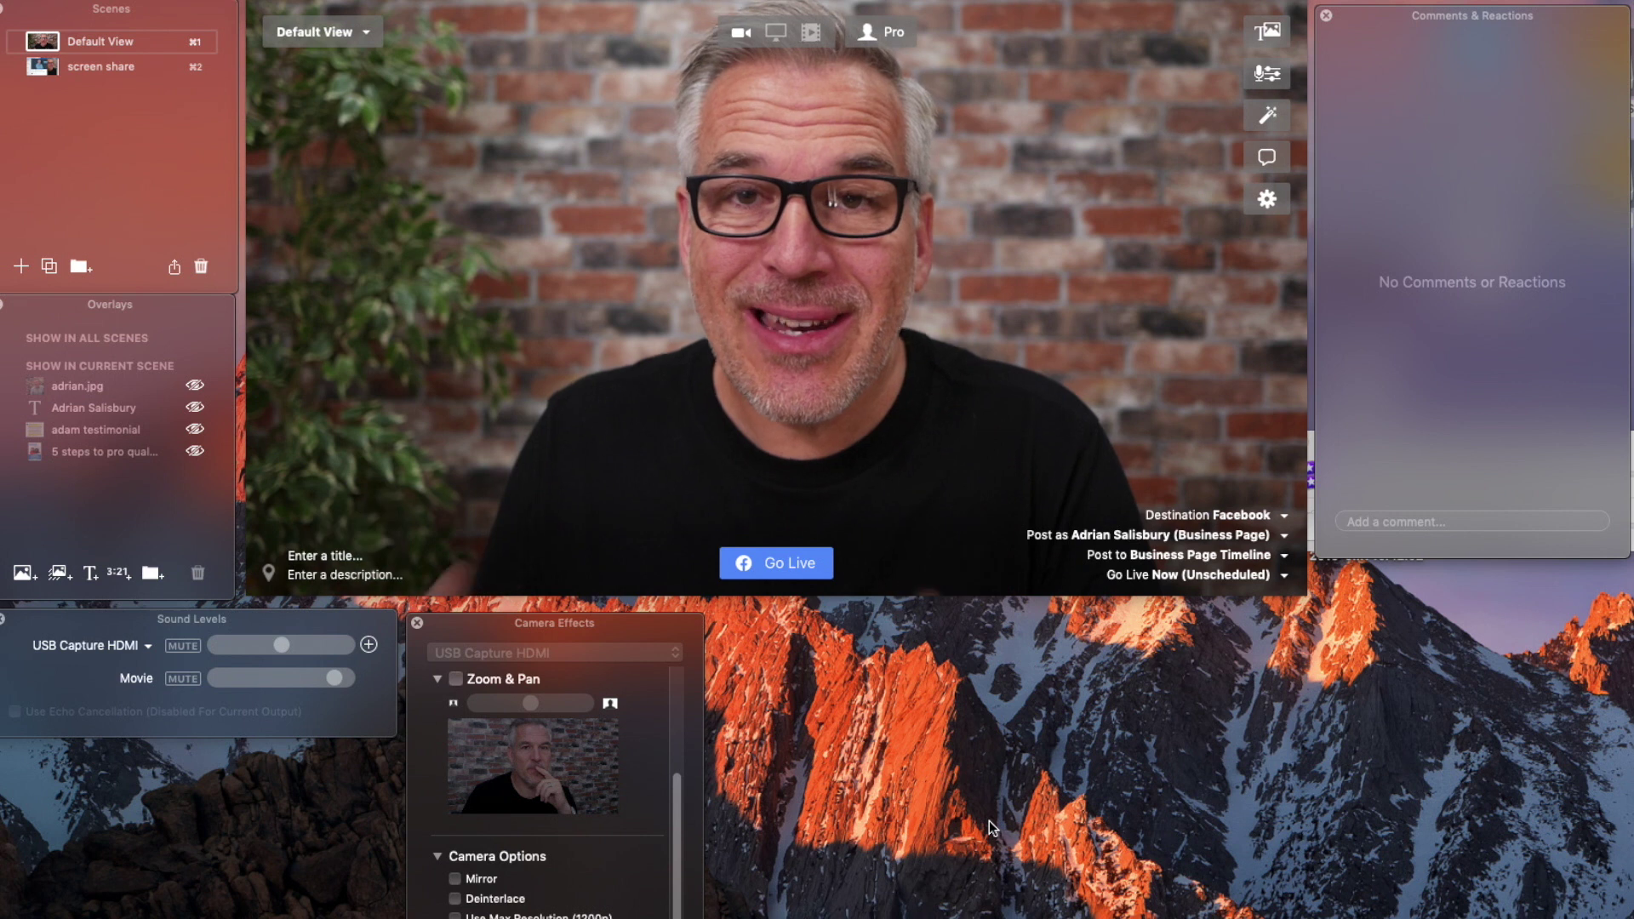
{"action": "left_click", "coordinate": [712, 662]}
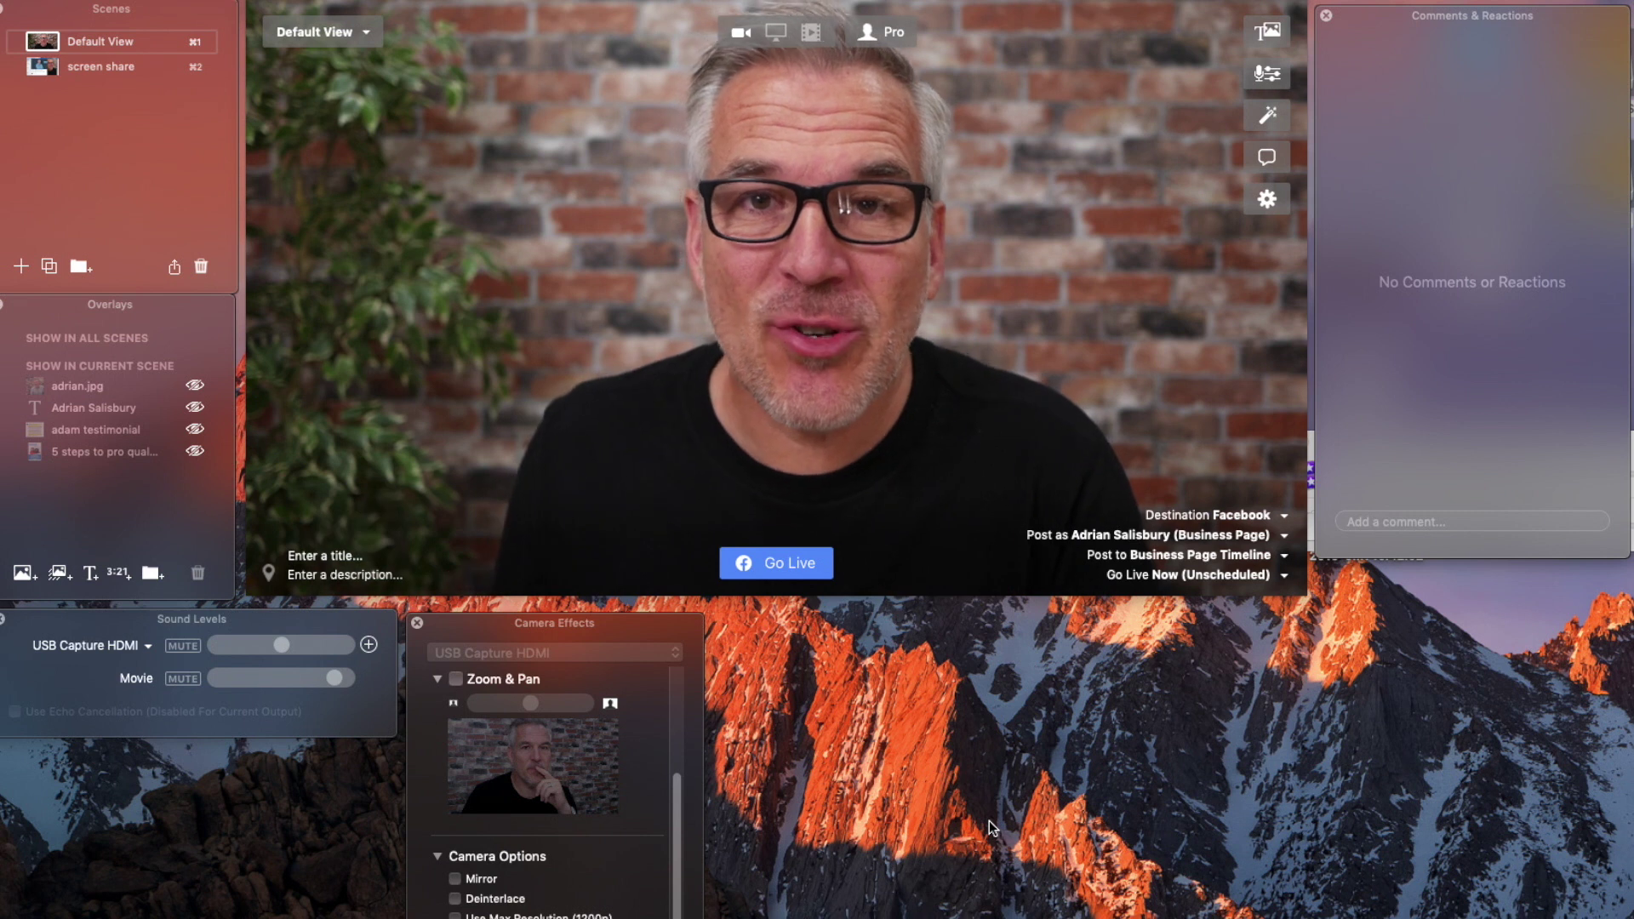
{"action": "left_click", "coordinate": [1154, 536]}
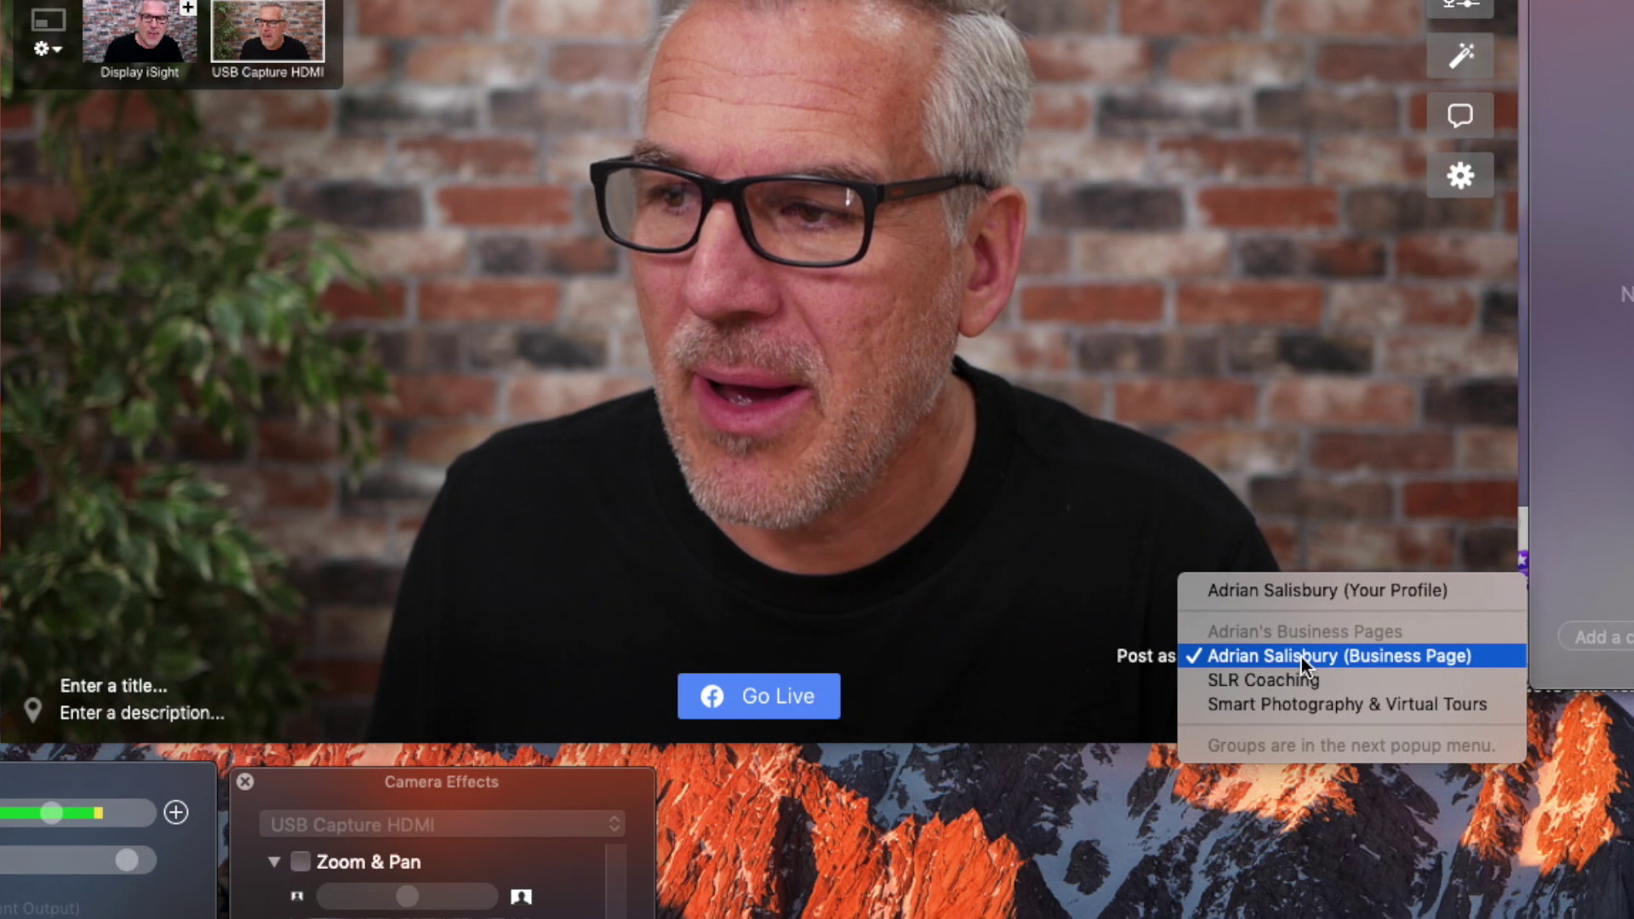
{"action": "left_click", "coordinate": [1301, 657]}
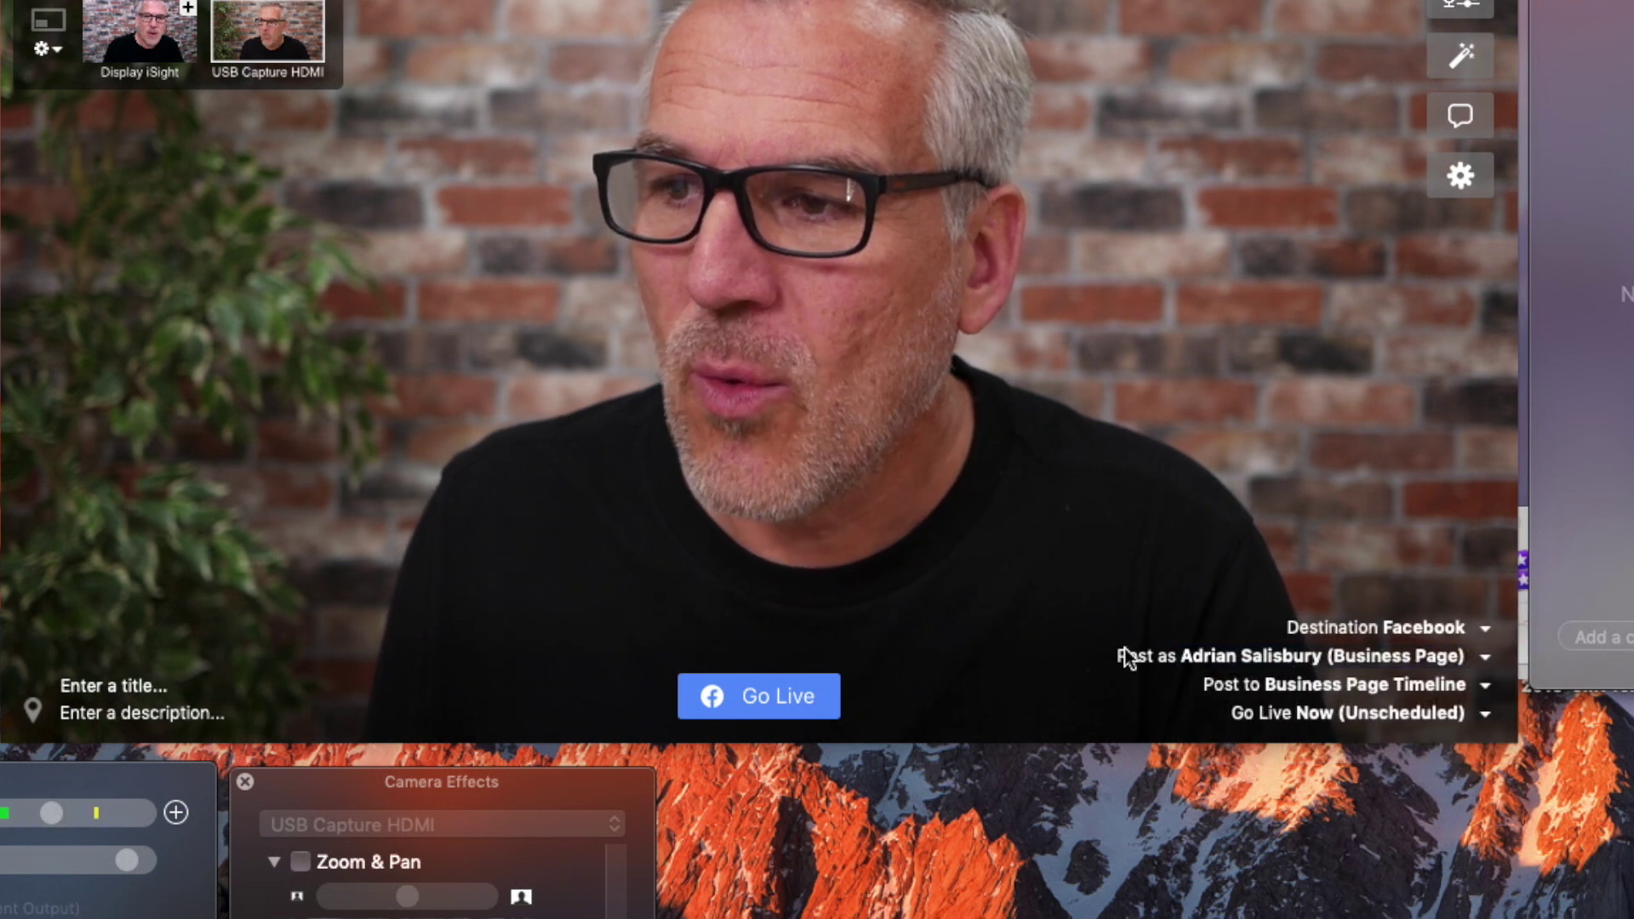
{"action": "left_click", "coordinate": [1372, 685]}
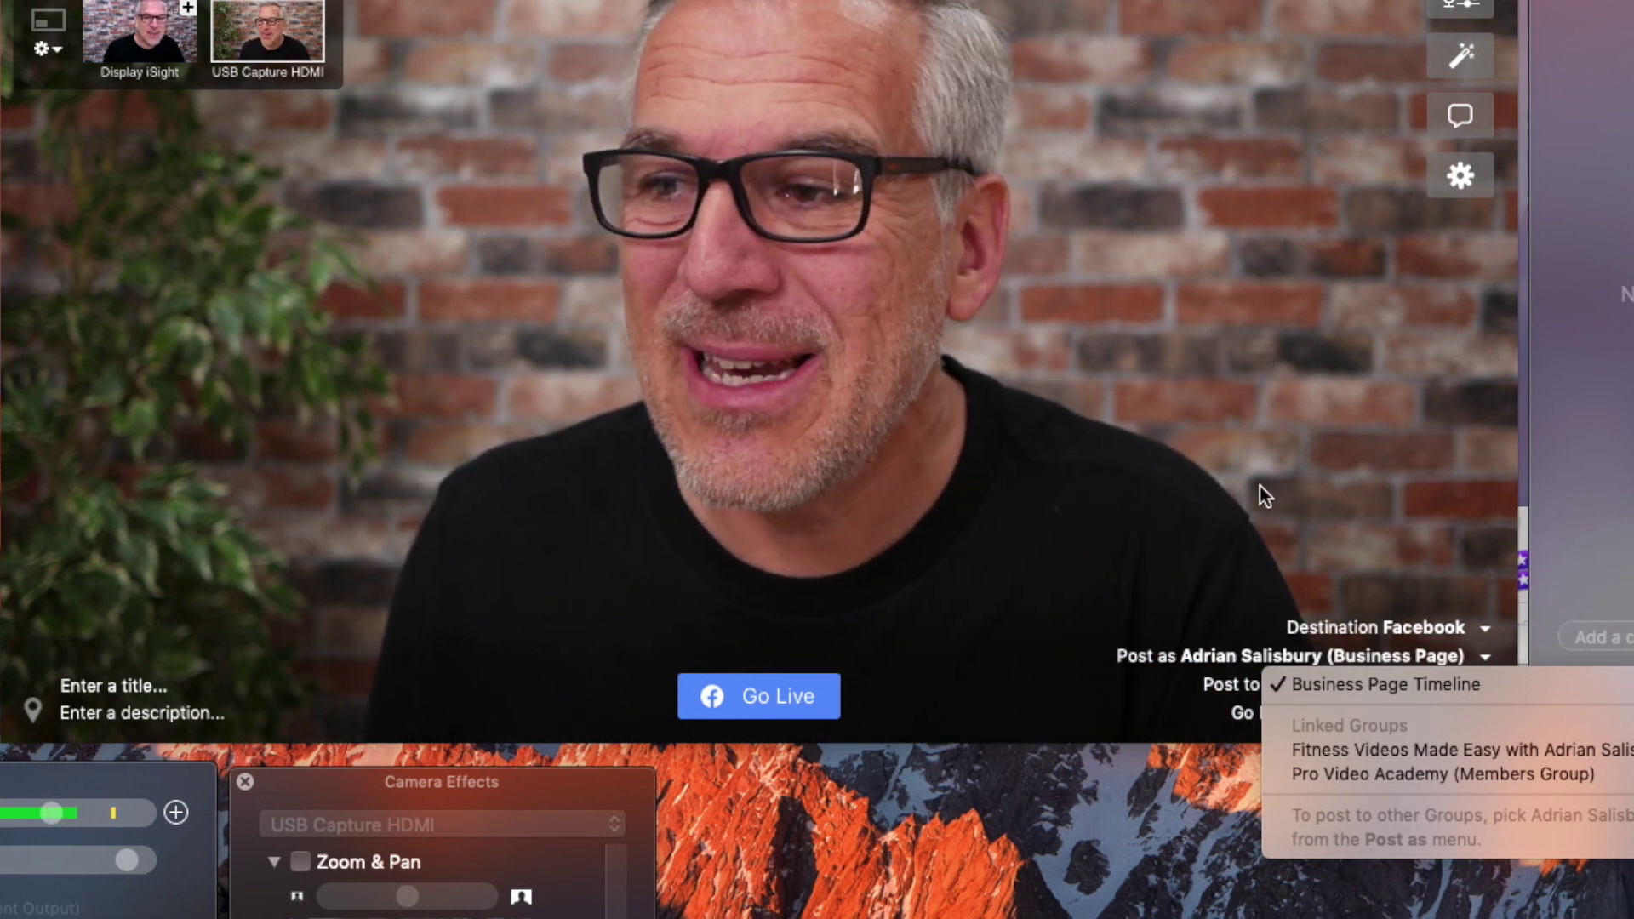
{"action": "left_click", "coordinate": [1260, 486]}
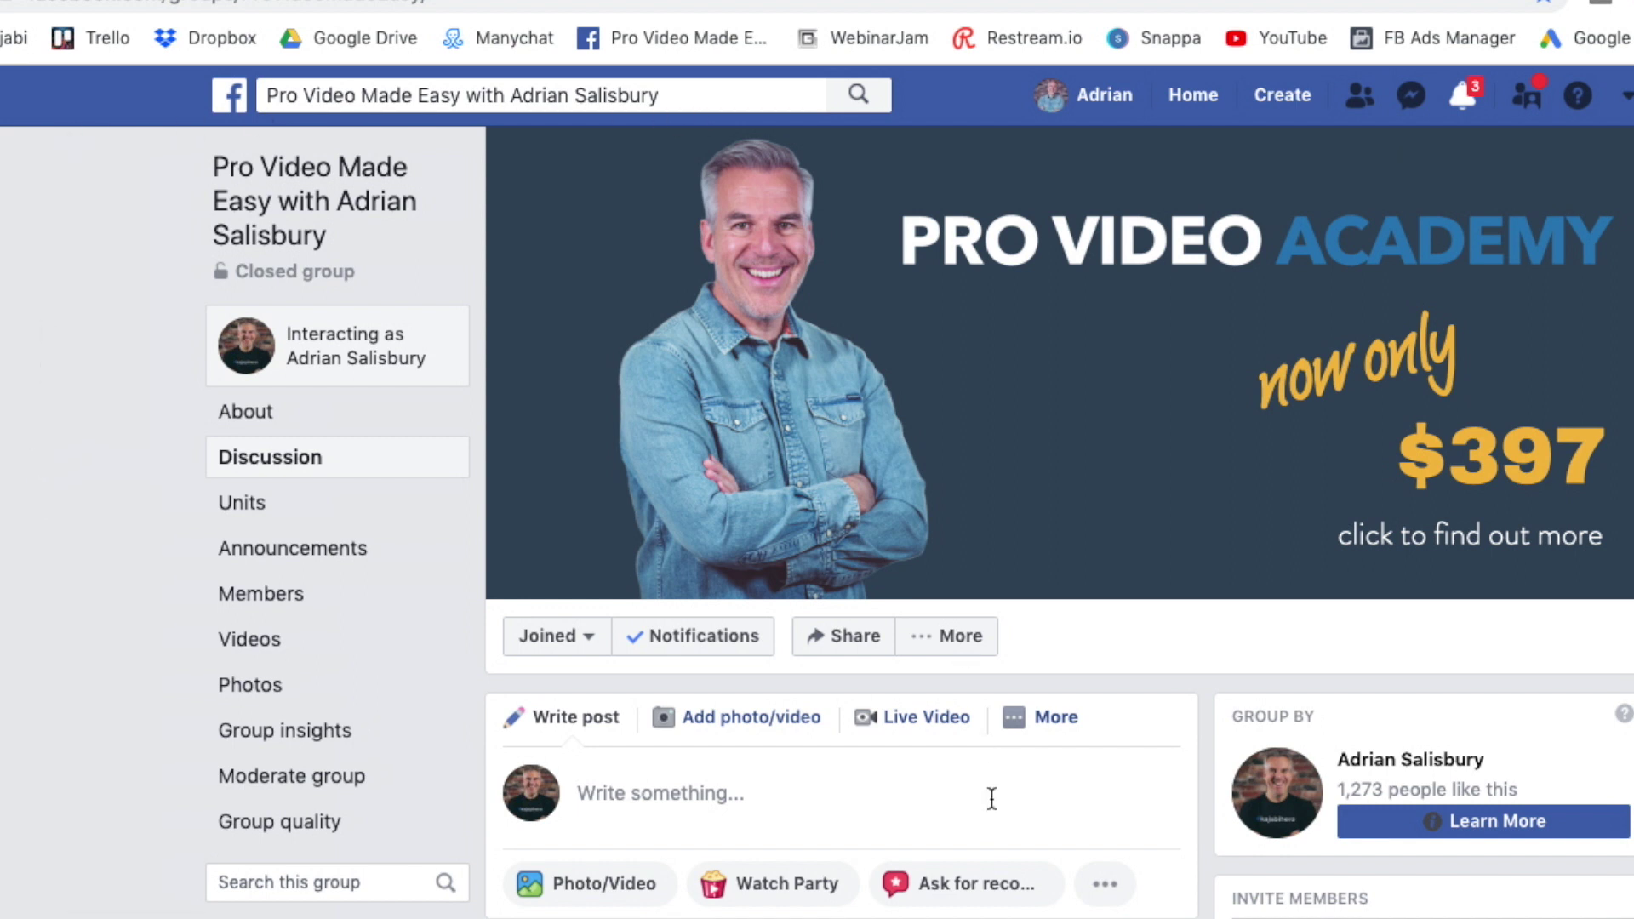
In the group settings, search 'ecamm' and add Ecamm Live for Mac to the group's apps.
{"action": "left_click", "coordinate": [976, 643]}
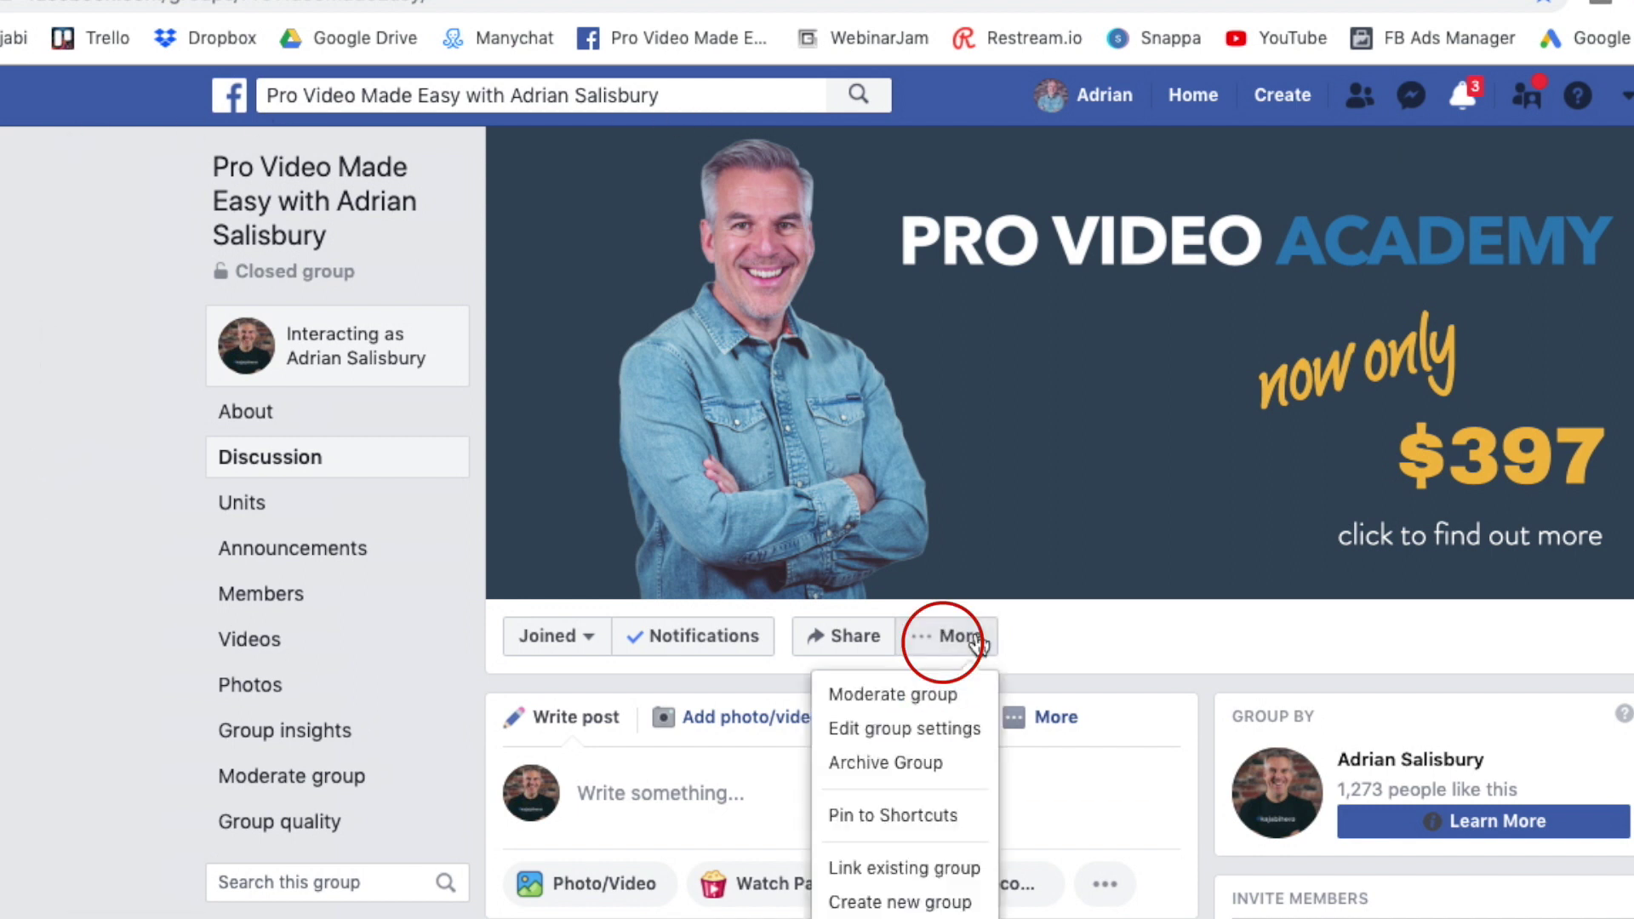
{"action": "left_click", "coordinate": [963, 737]}
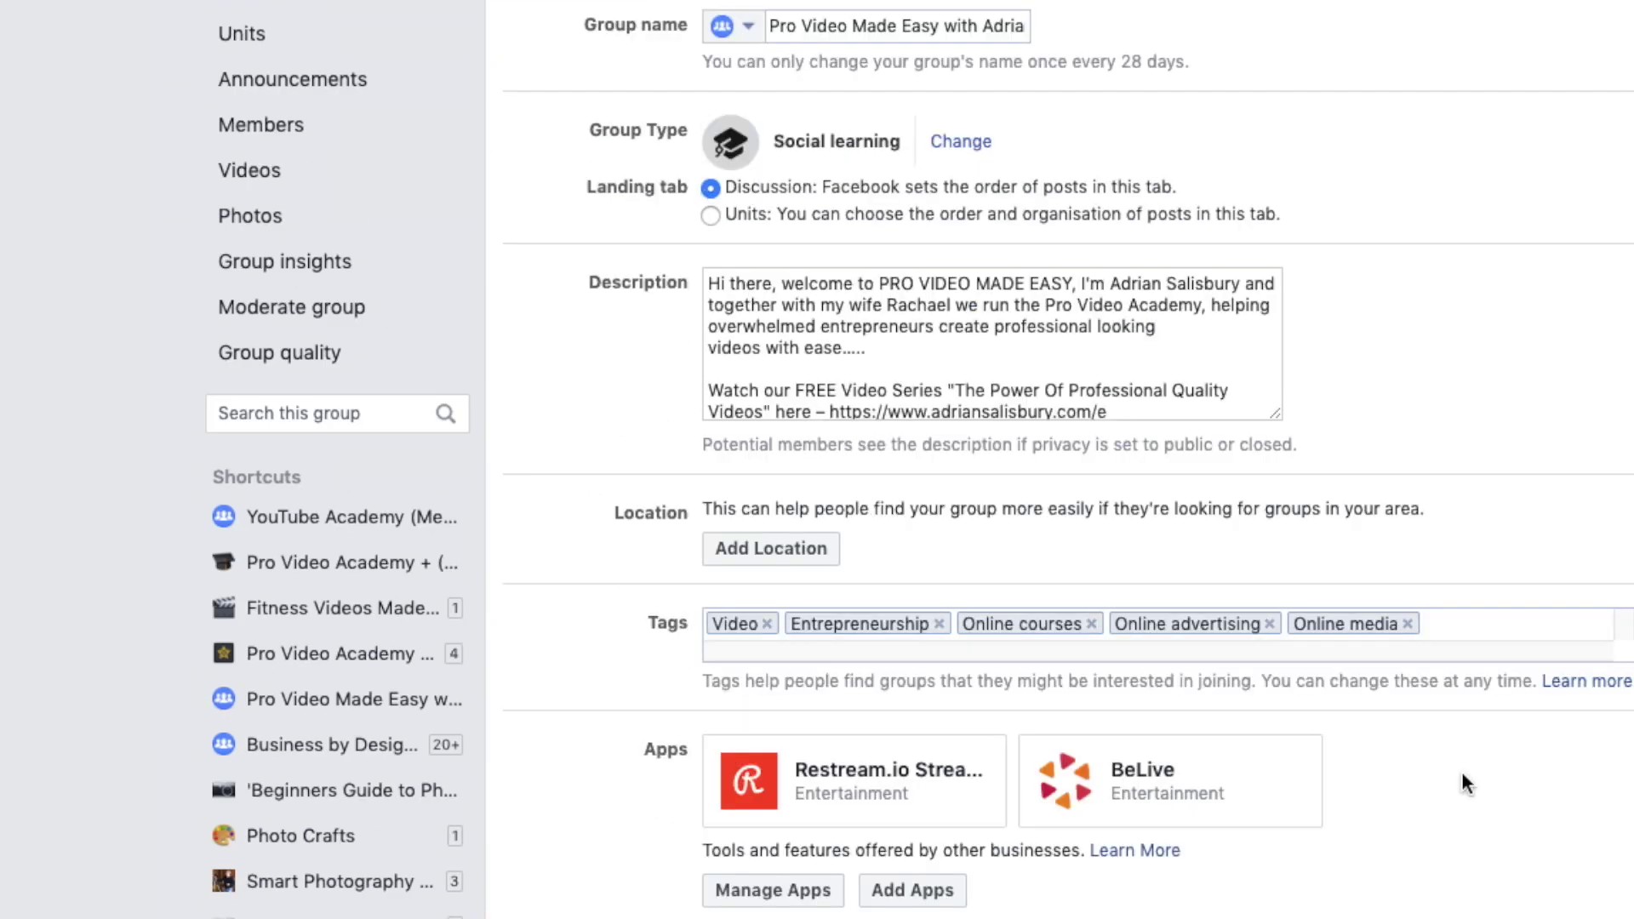
{"action": "scroll", "coordinate": [1461, 770], "scroll_direction": "down", "scroll_amount": 4}
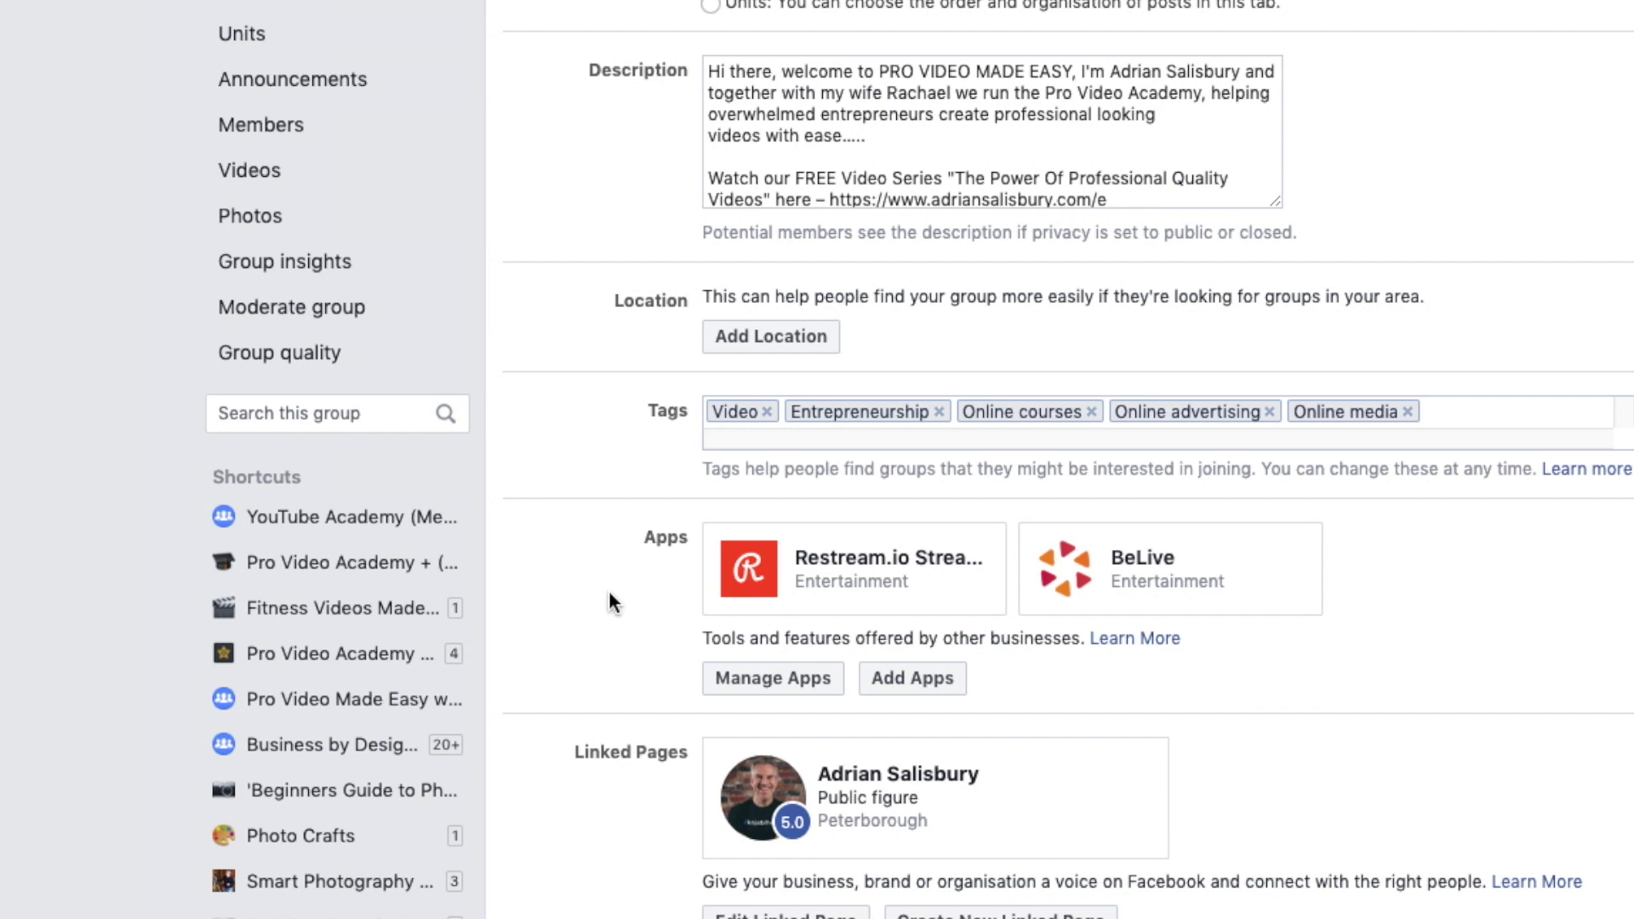
{"action": "left_click", "coordinate": [936, 685]}
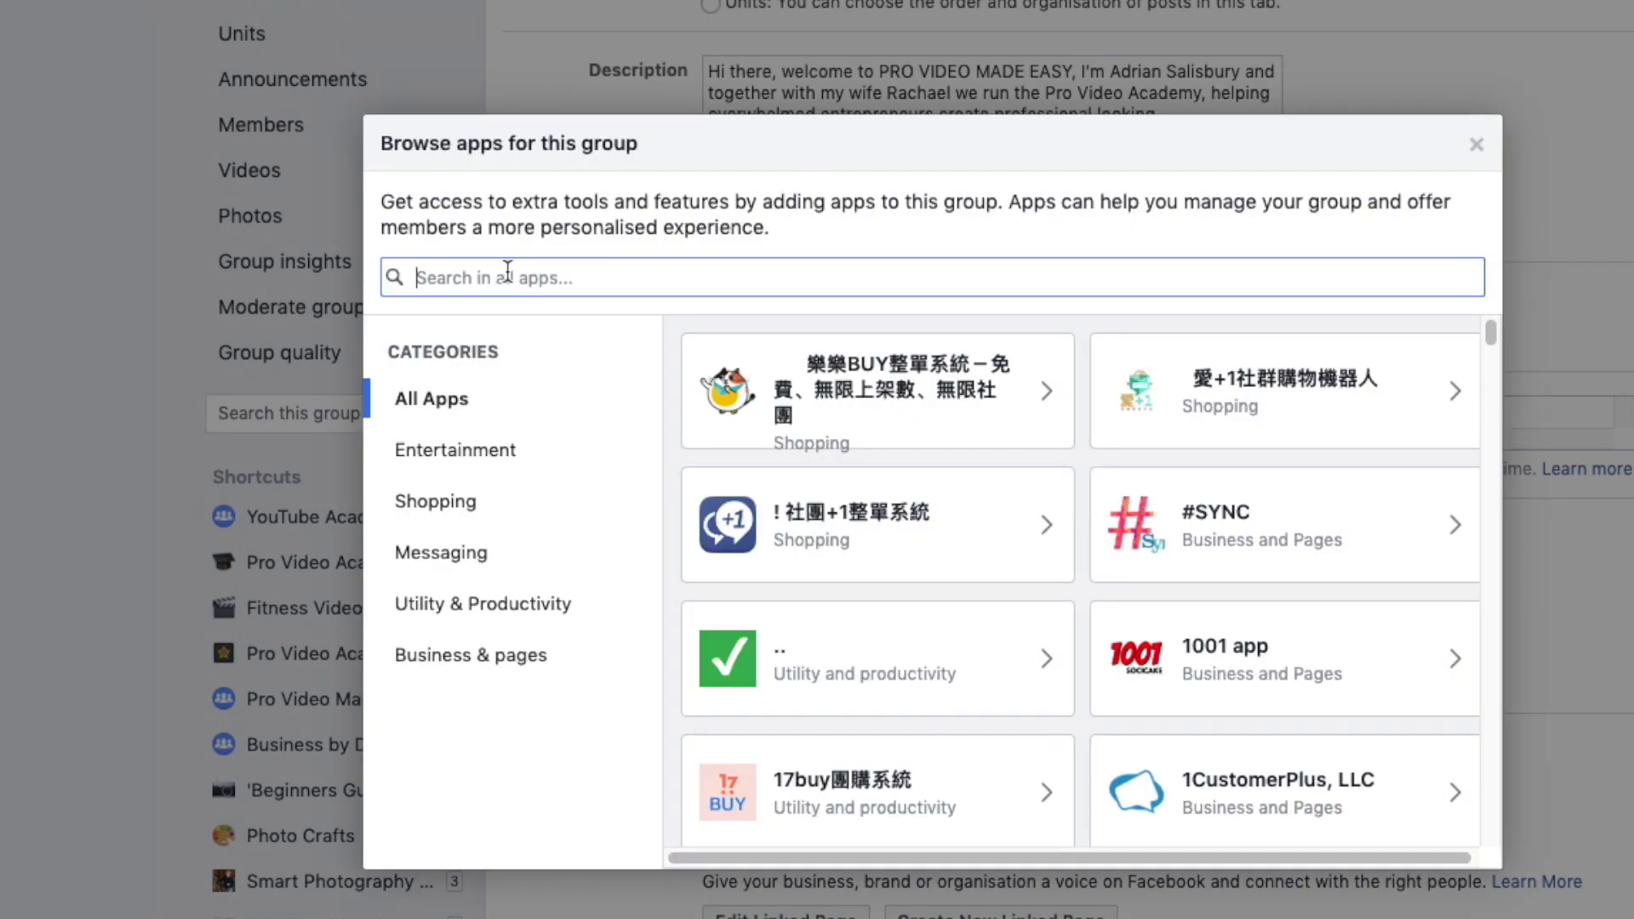
{"action": "type", "text": "ec"}
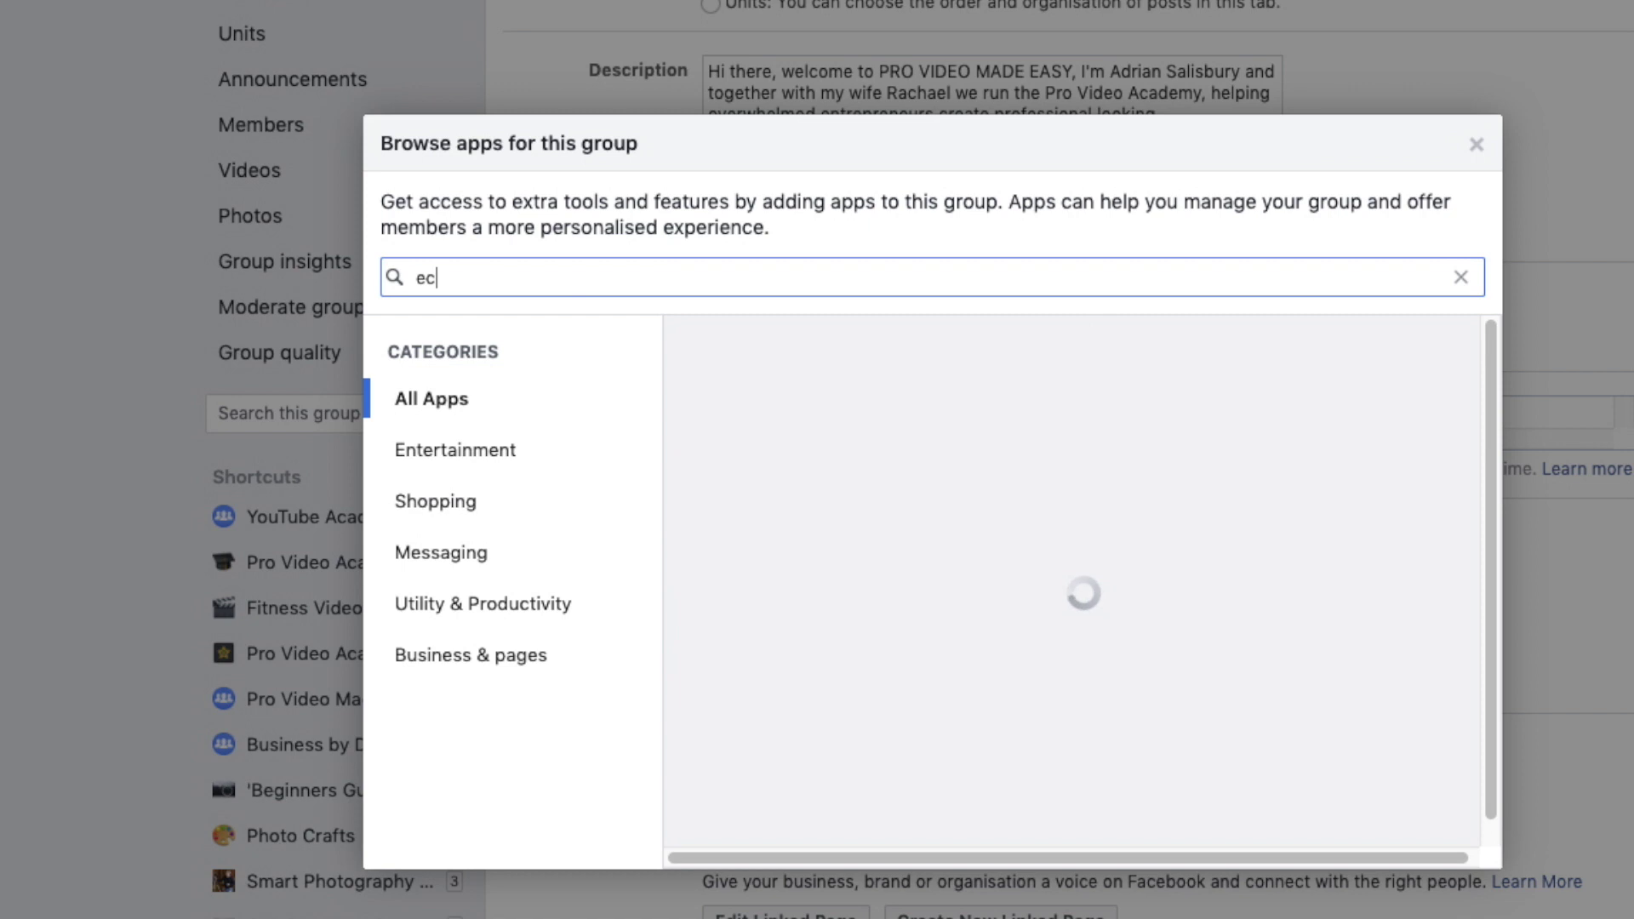
{"action": "type", "text": "amm"}
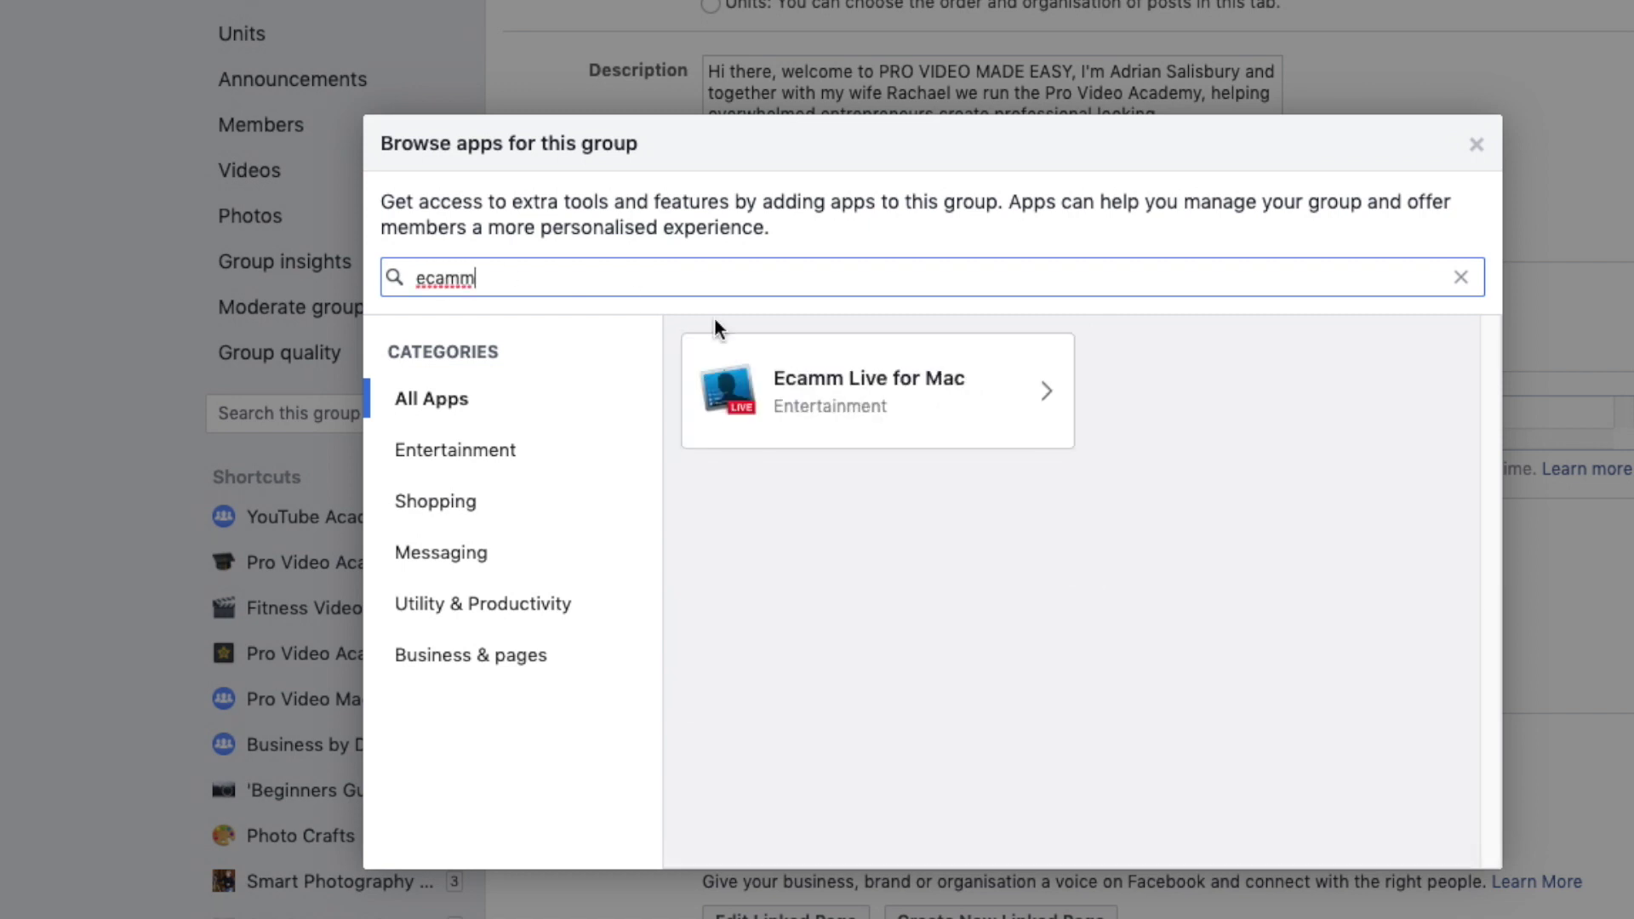
{"action": "left_click", "coordinate": [784, 372]}
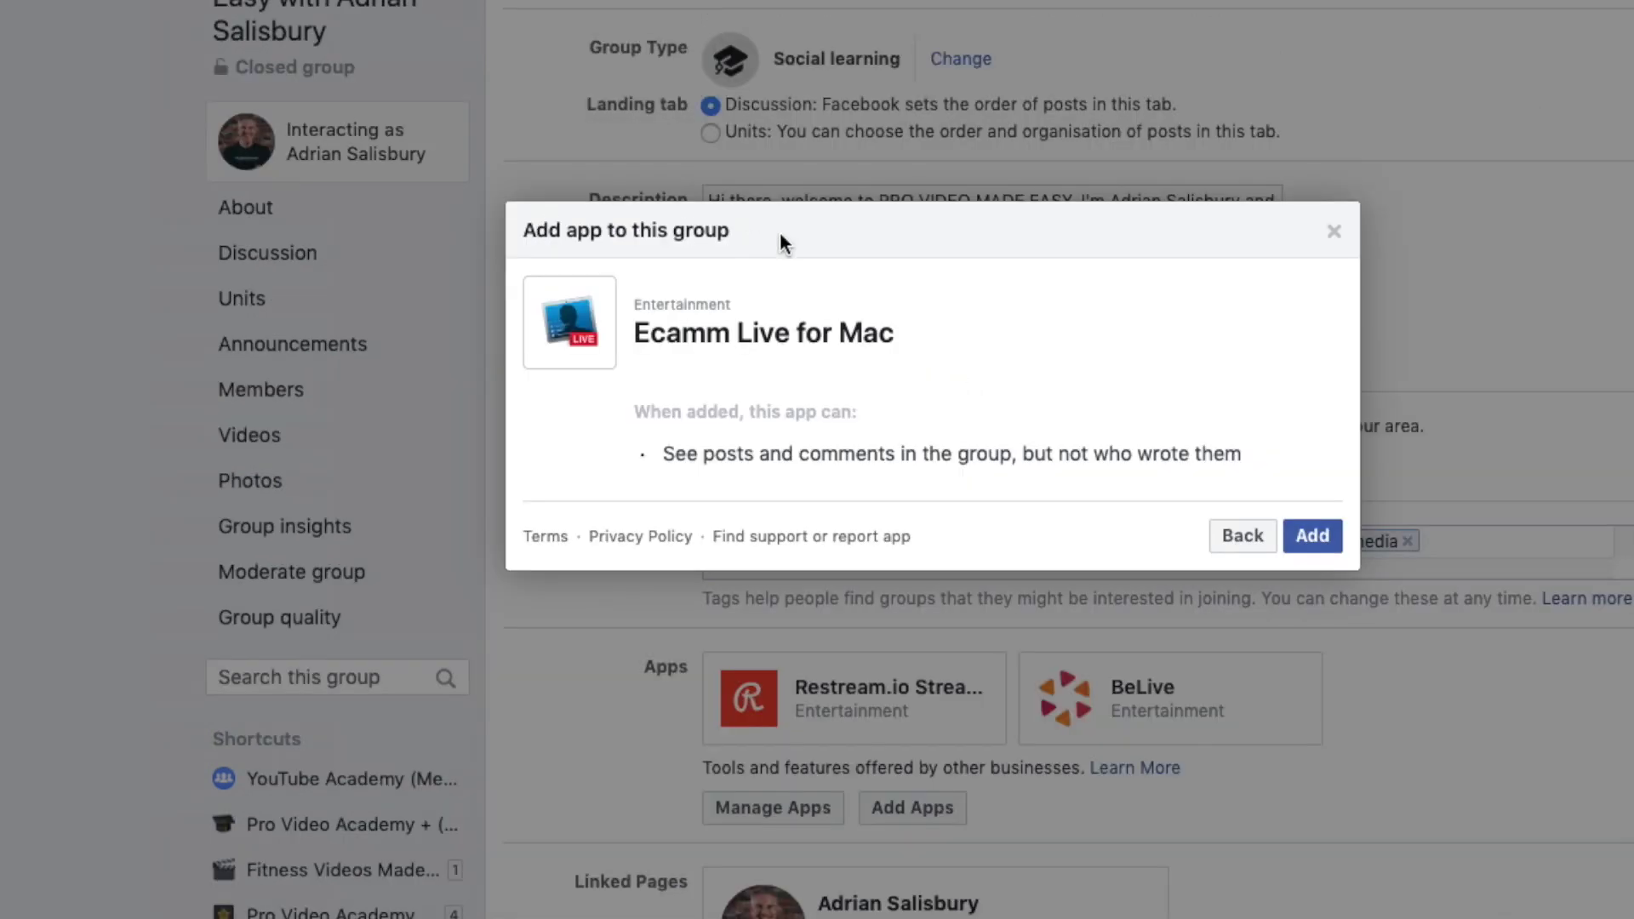
{"action": "left_click", "coordinate": [1313, 538]}
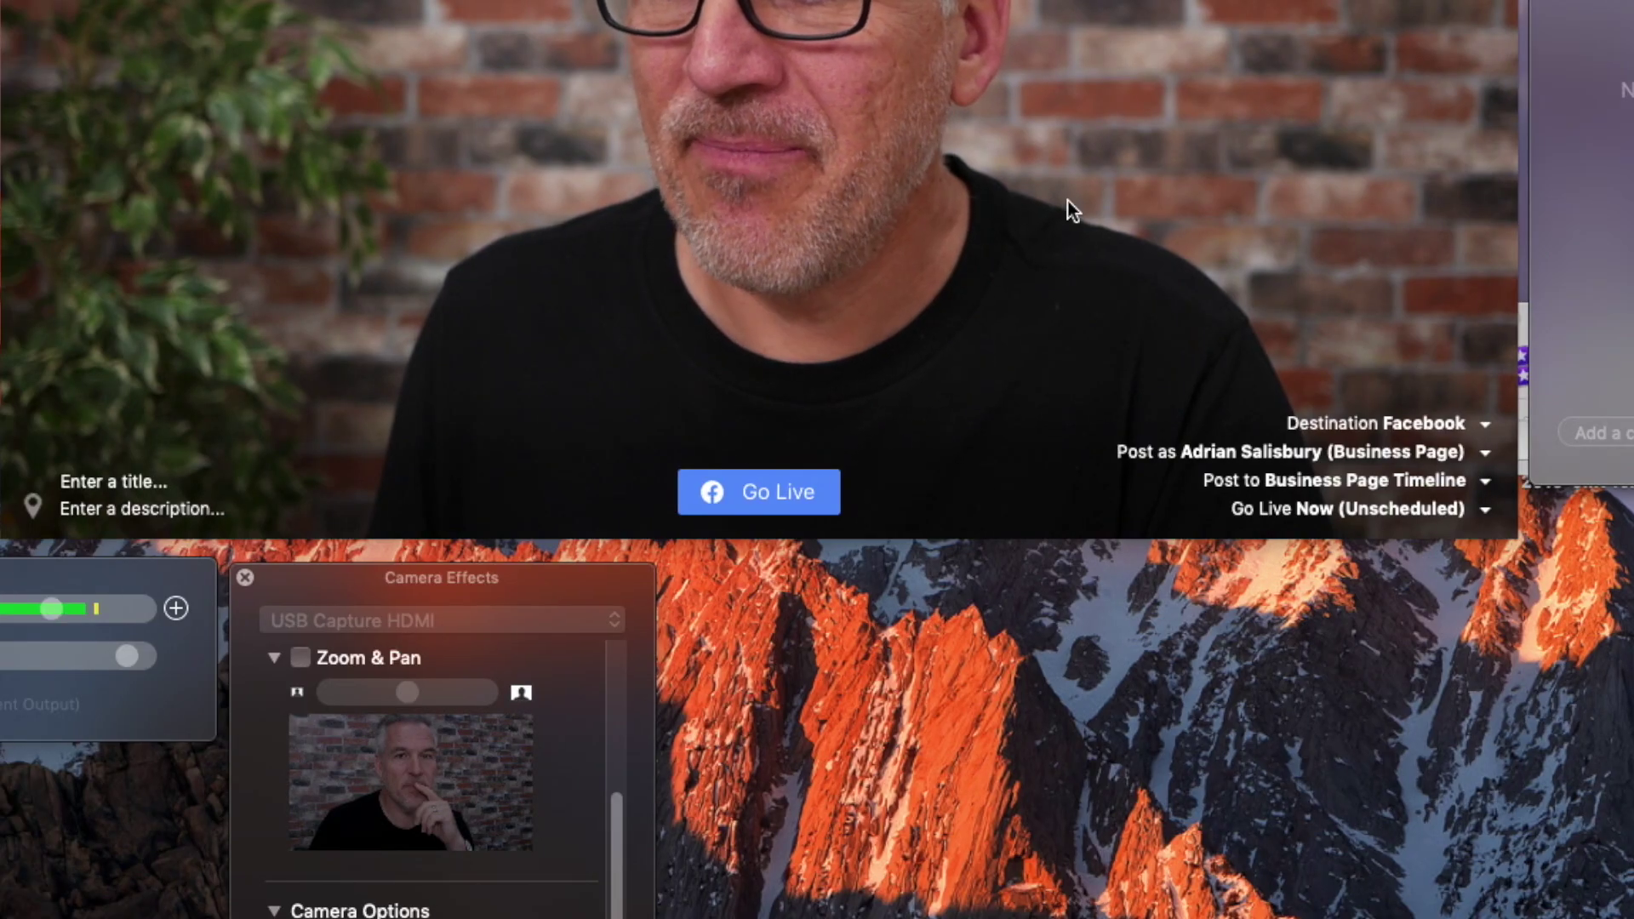
Set Post as to the business page instead of the personal profile.
{"action": "left_click", "coordinate": [1217, 451]}
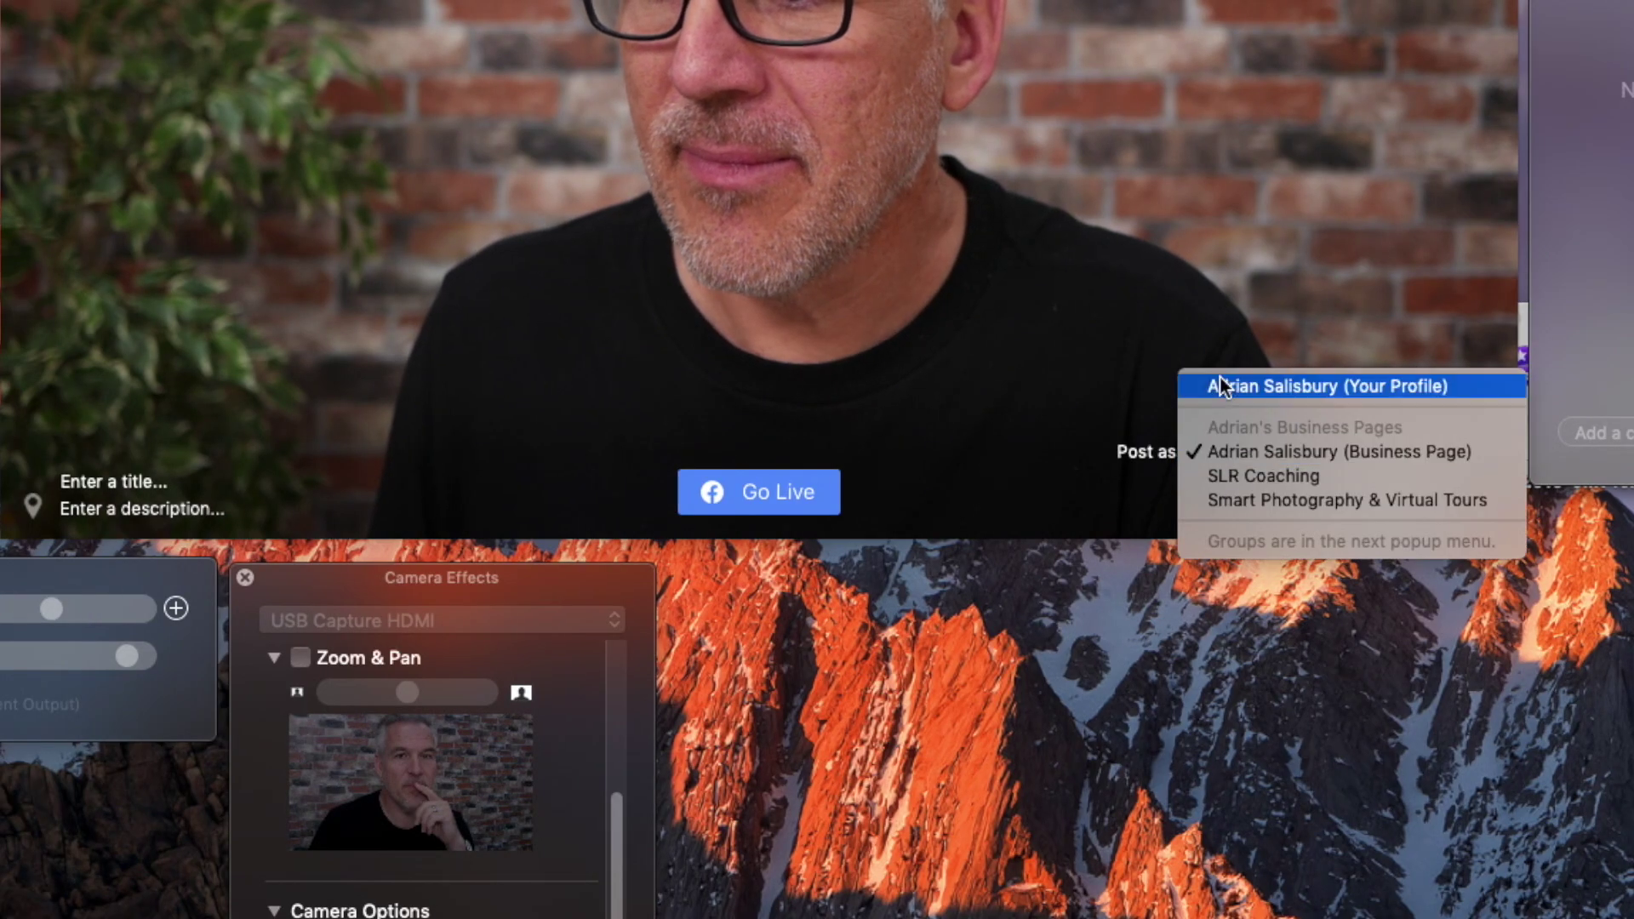
{"action": "left_click", "coordinate": [1220, 377]}
{"action": "left_click", "coordinate": [1239, 453]}
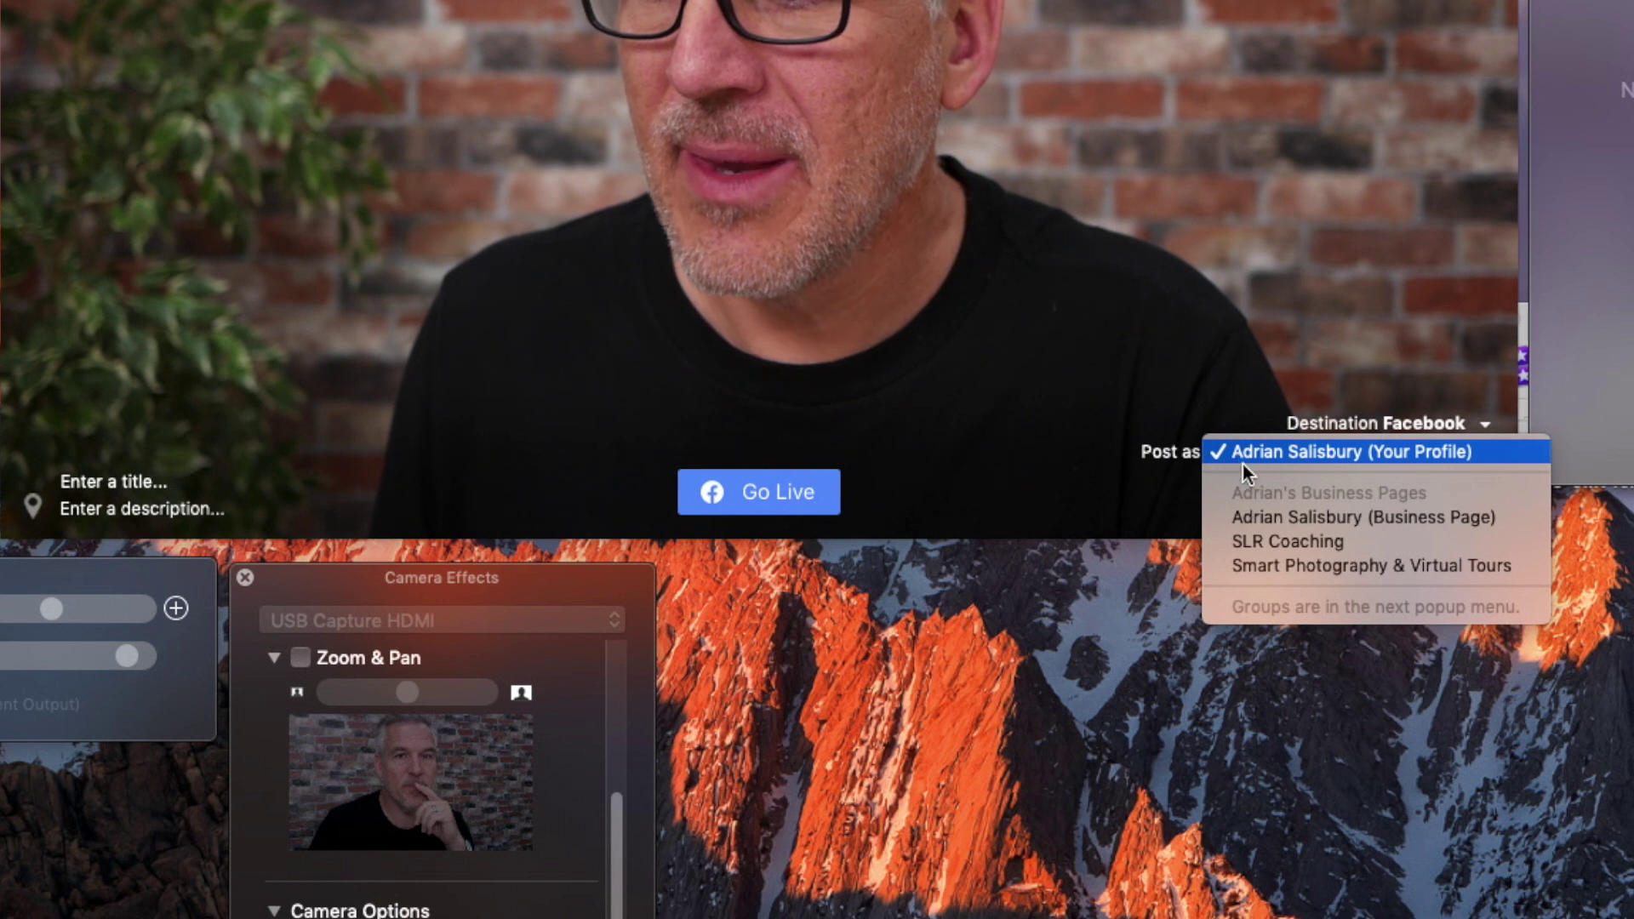
{"action": "left_click", "coordinate": [1245, 517]}
Choose the Pro Video Made Easy group as the Post to destination and check go-live timing.
{"action": "left_click", "coordinate": [1296, 486]}
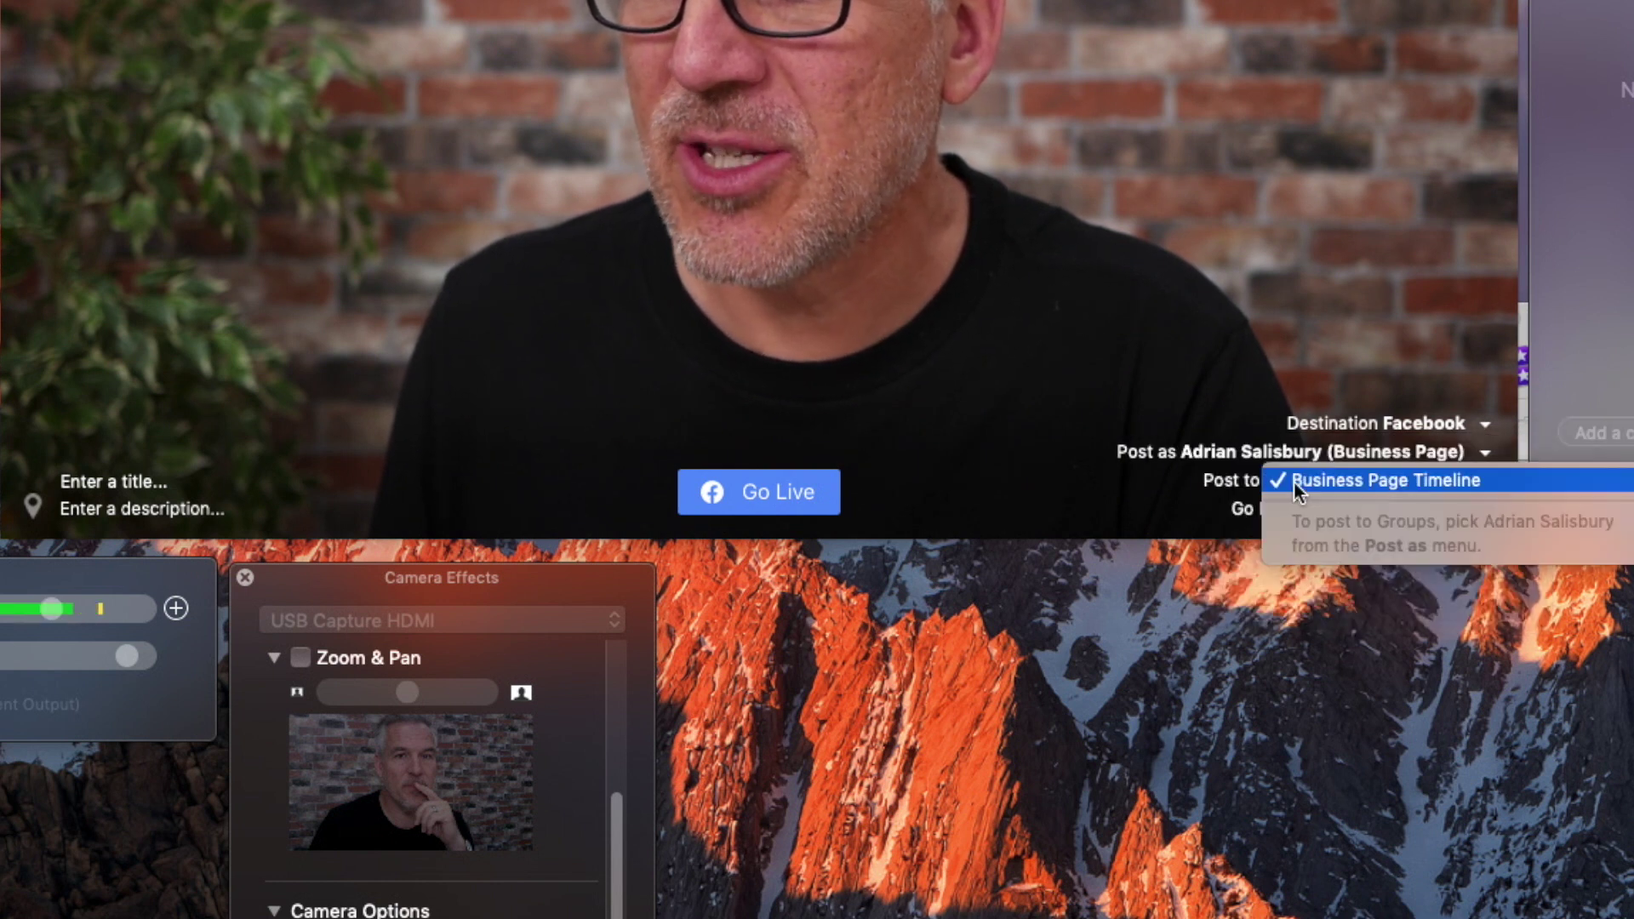
{"action": "left_click", "coordinate": [1294, 481]}
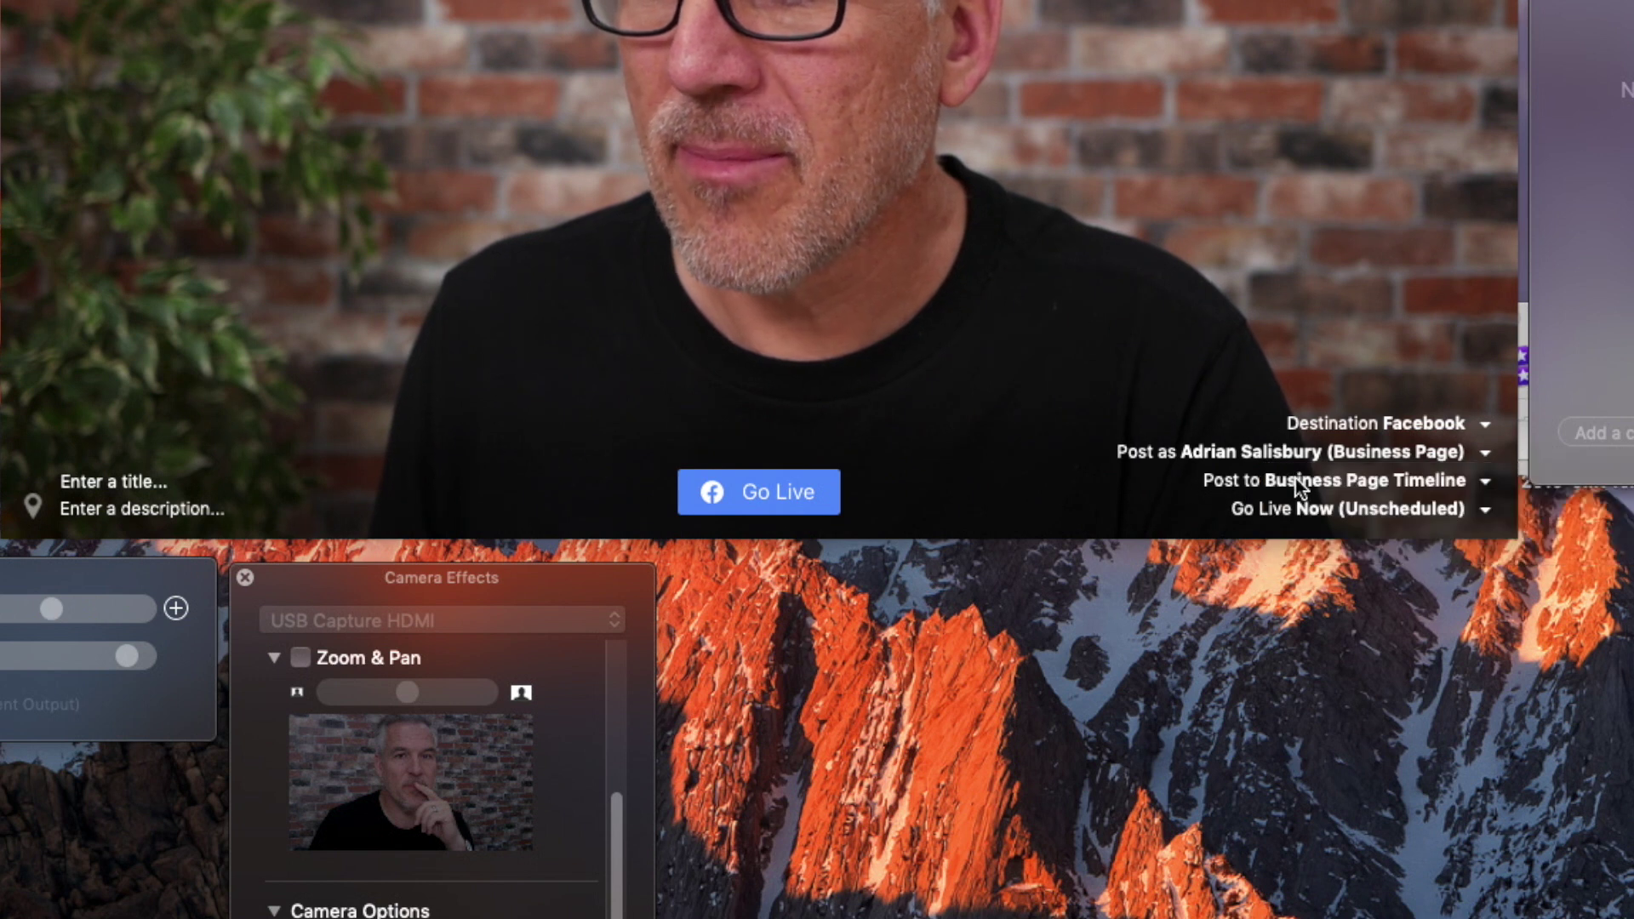
{"action": "left_click", "coordinate": [1295, 480]}
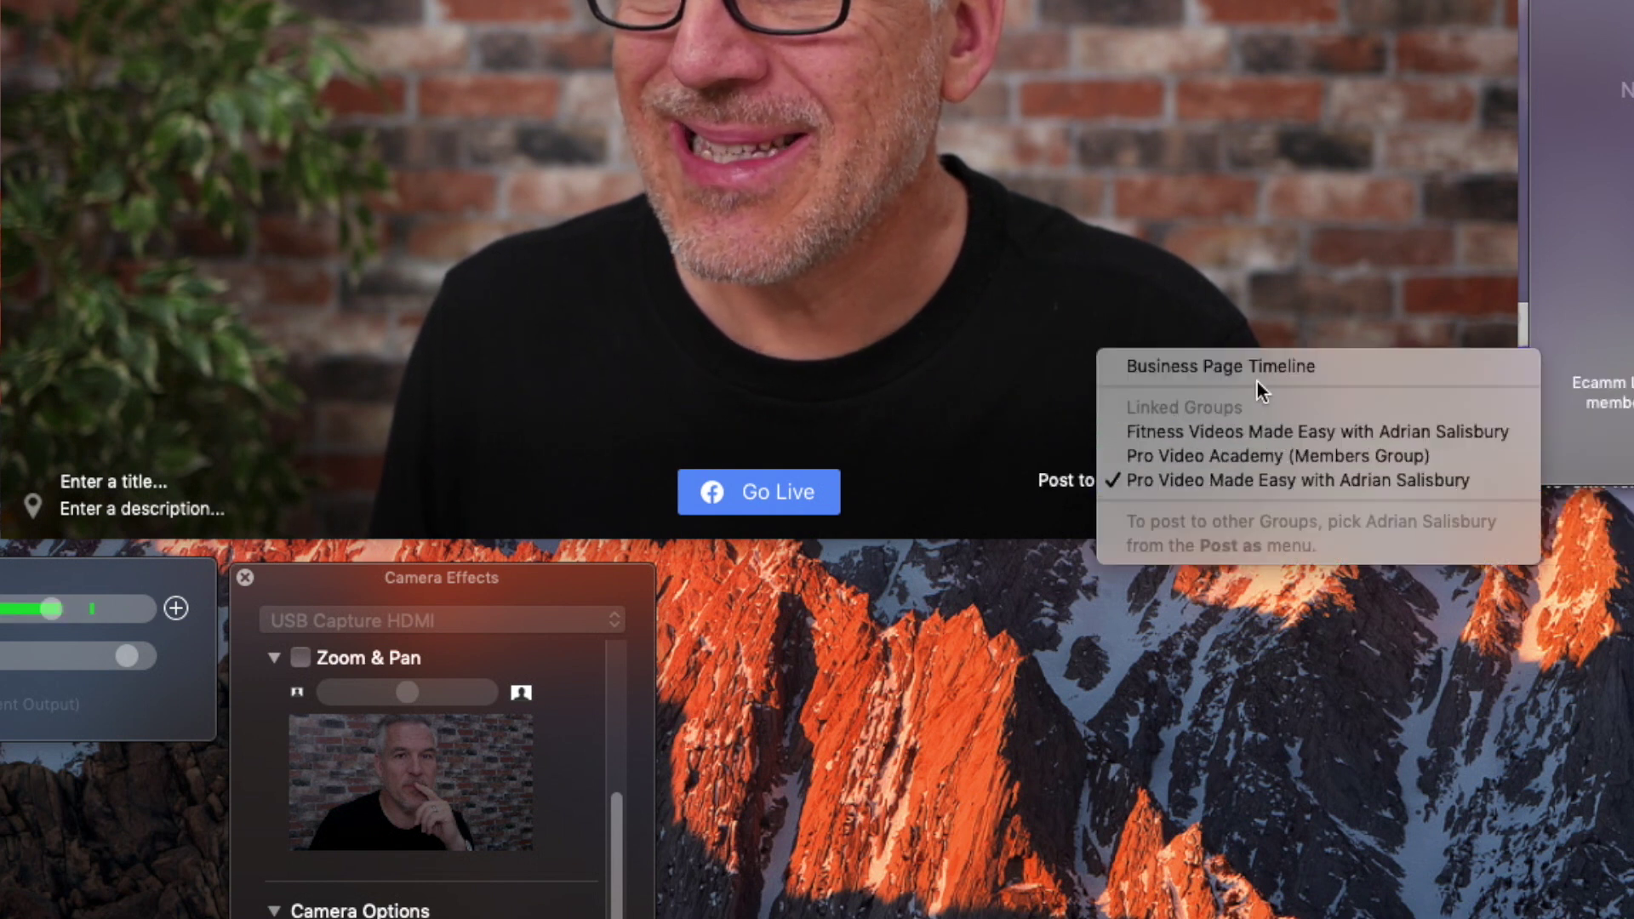
{"action": "left_click", "coordinate": [1275, 477]}
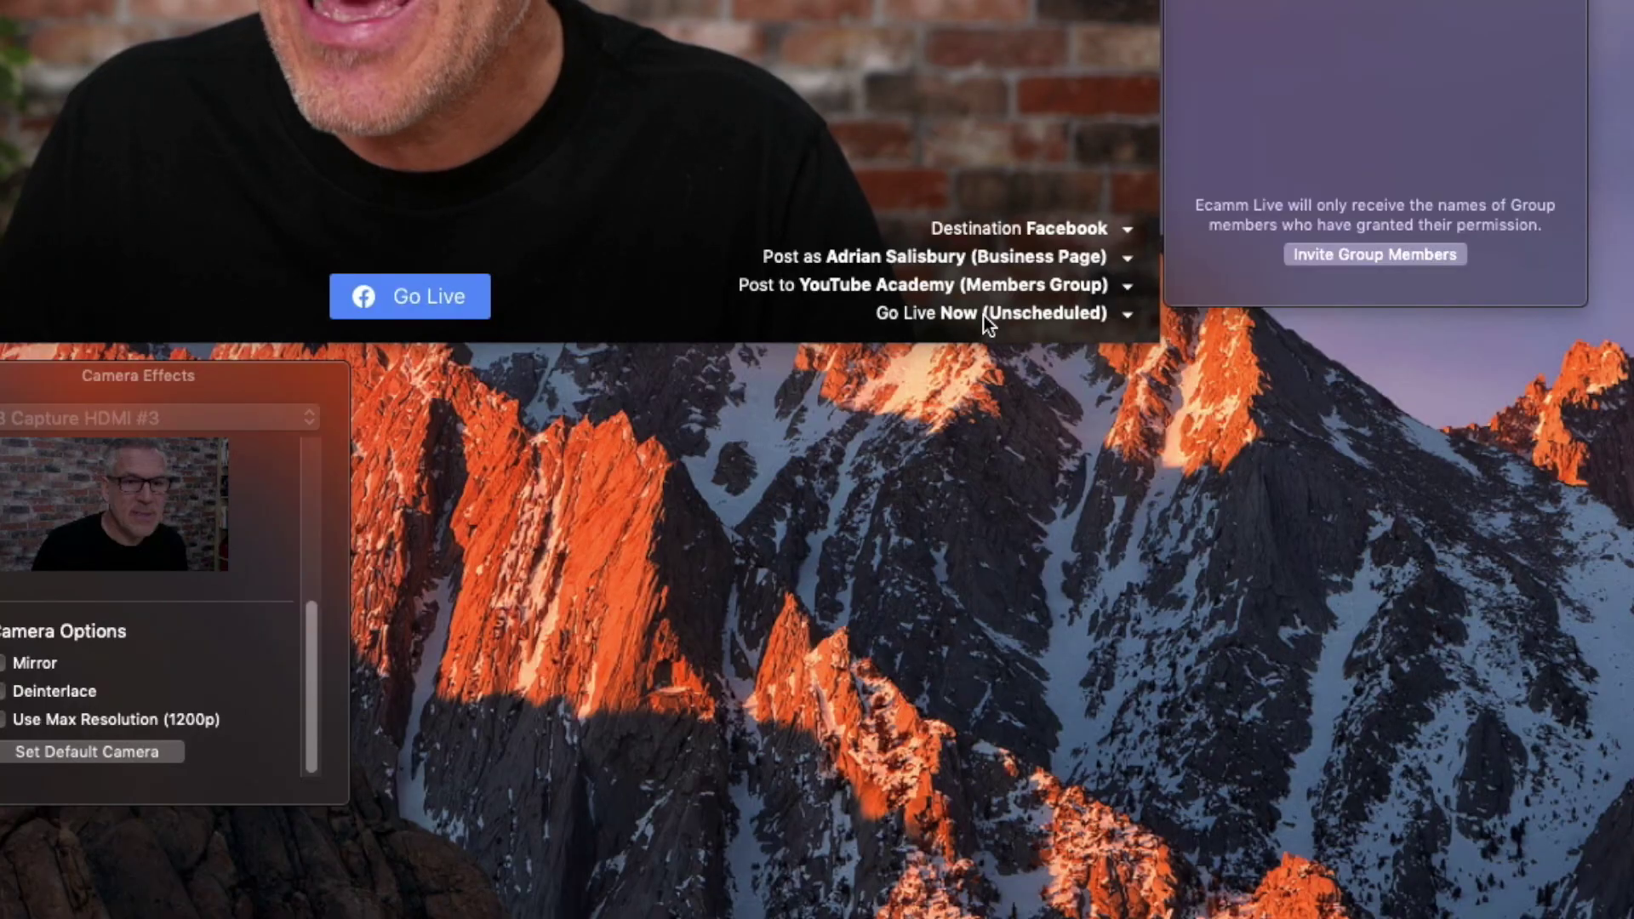
{"action": "left_click", "coordinate": [982, 315]}
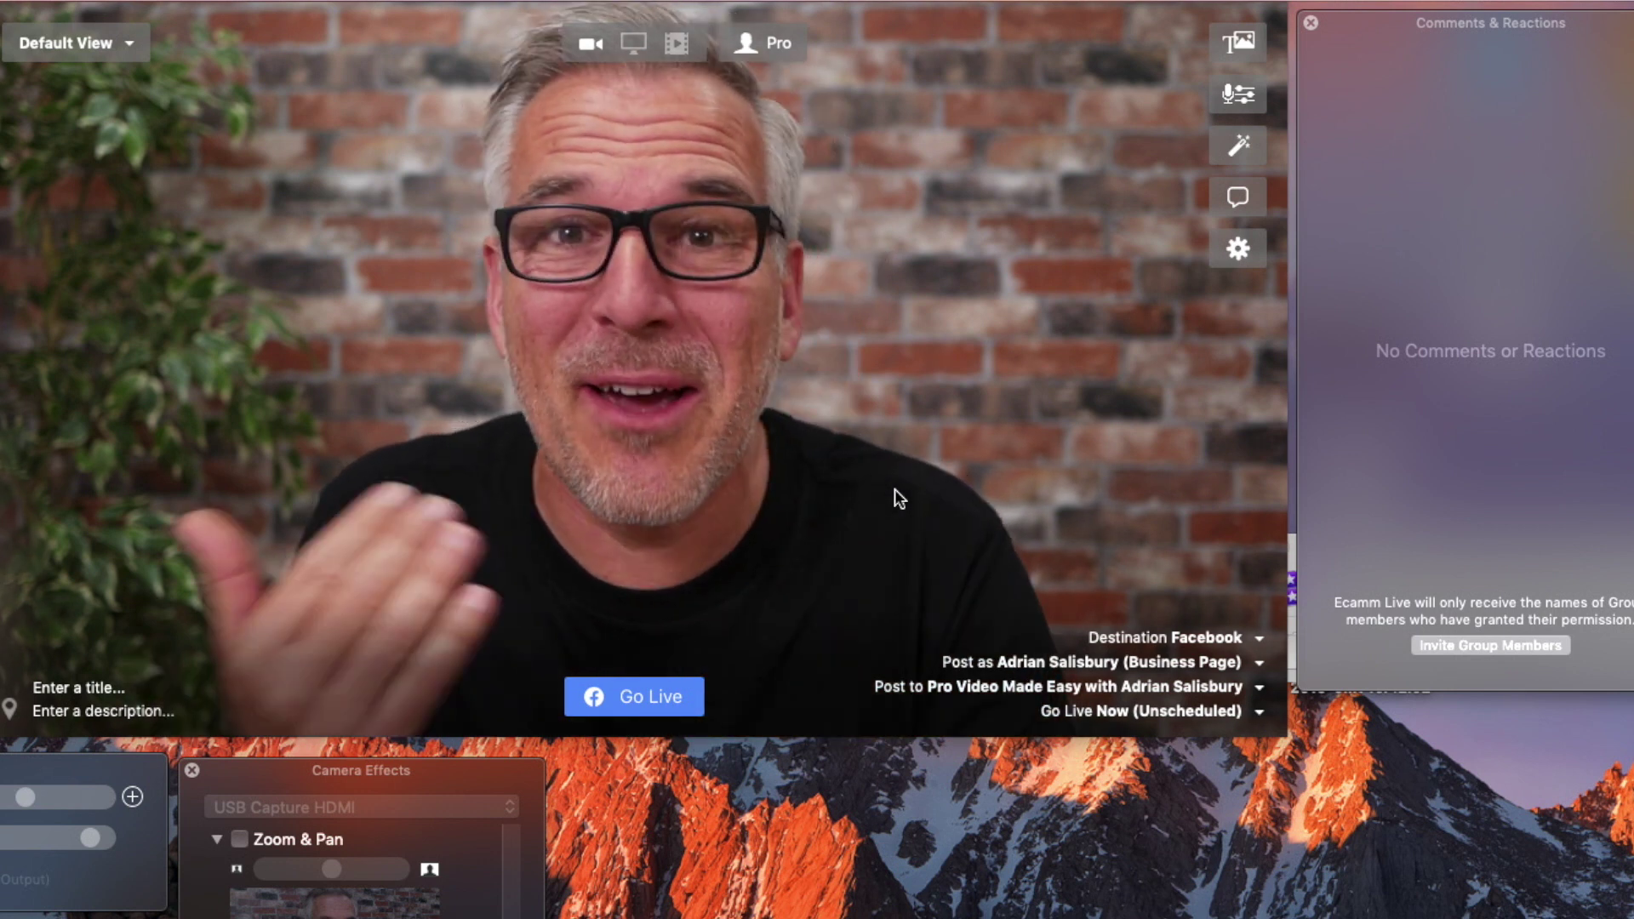
{"action": "mouse_move", "coordinate": [900, 490]}
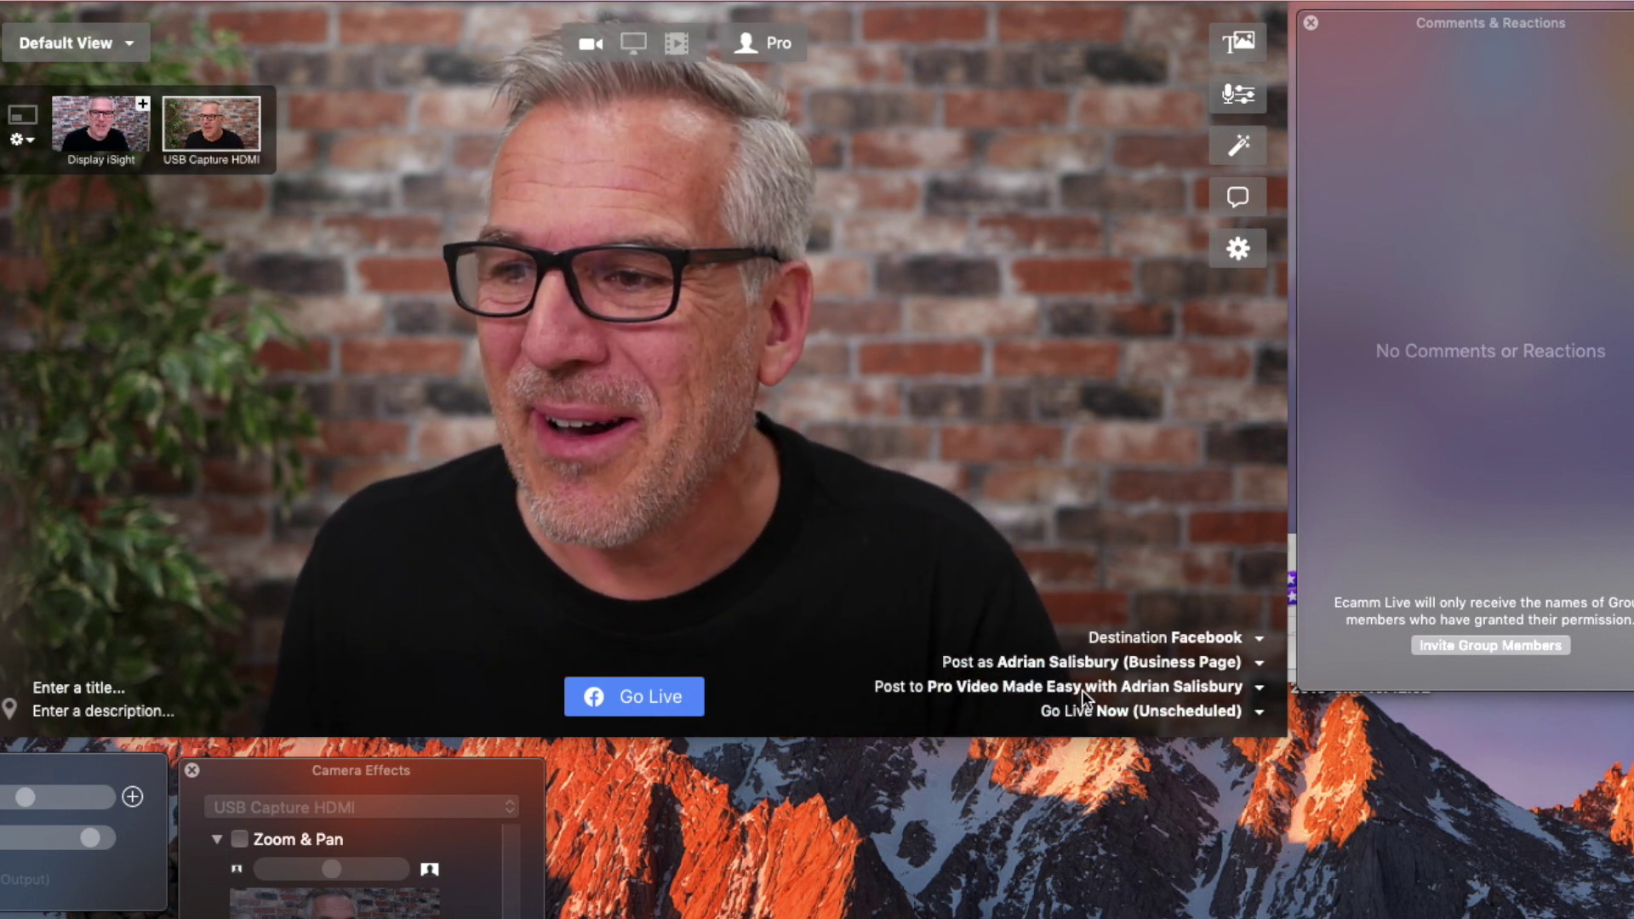
{"action": "left_click", "coordinate": [1081, 688]}
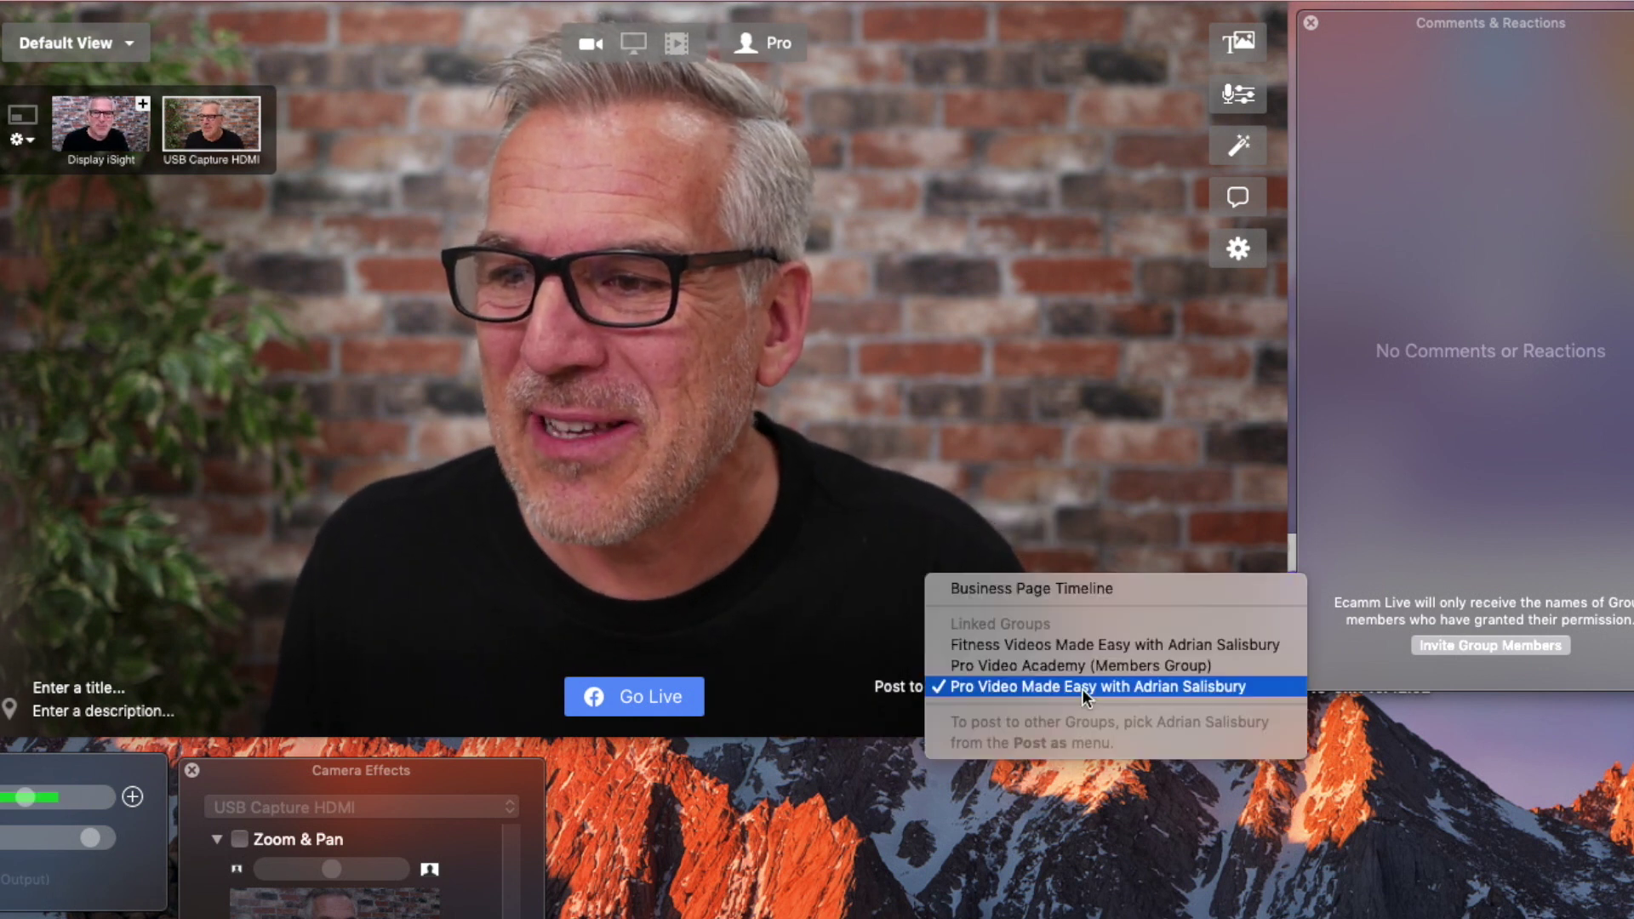
{"action": "left_click", "coordinate": [931, 509]}
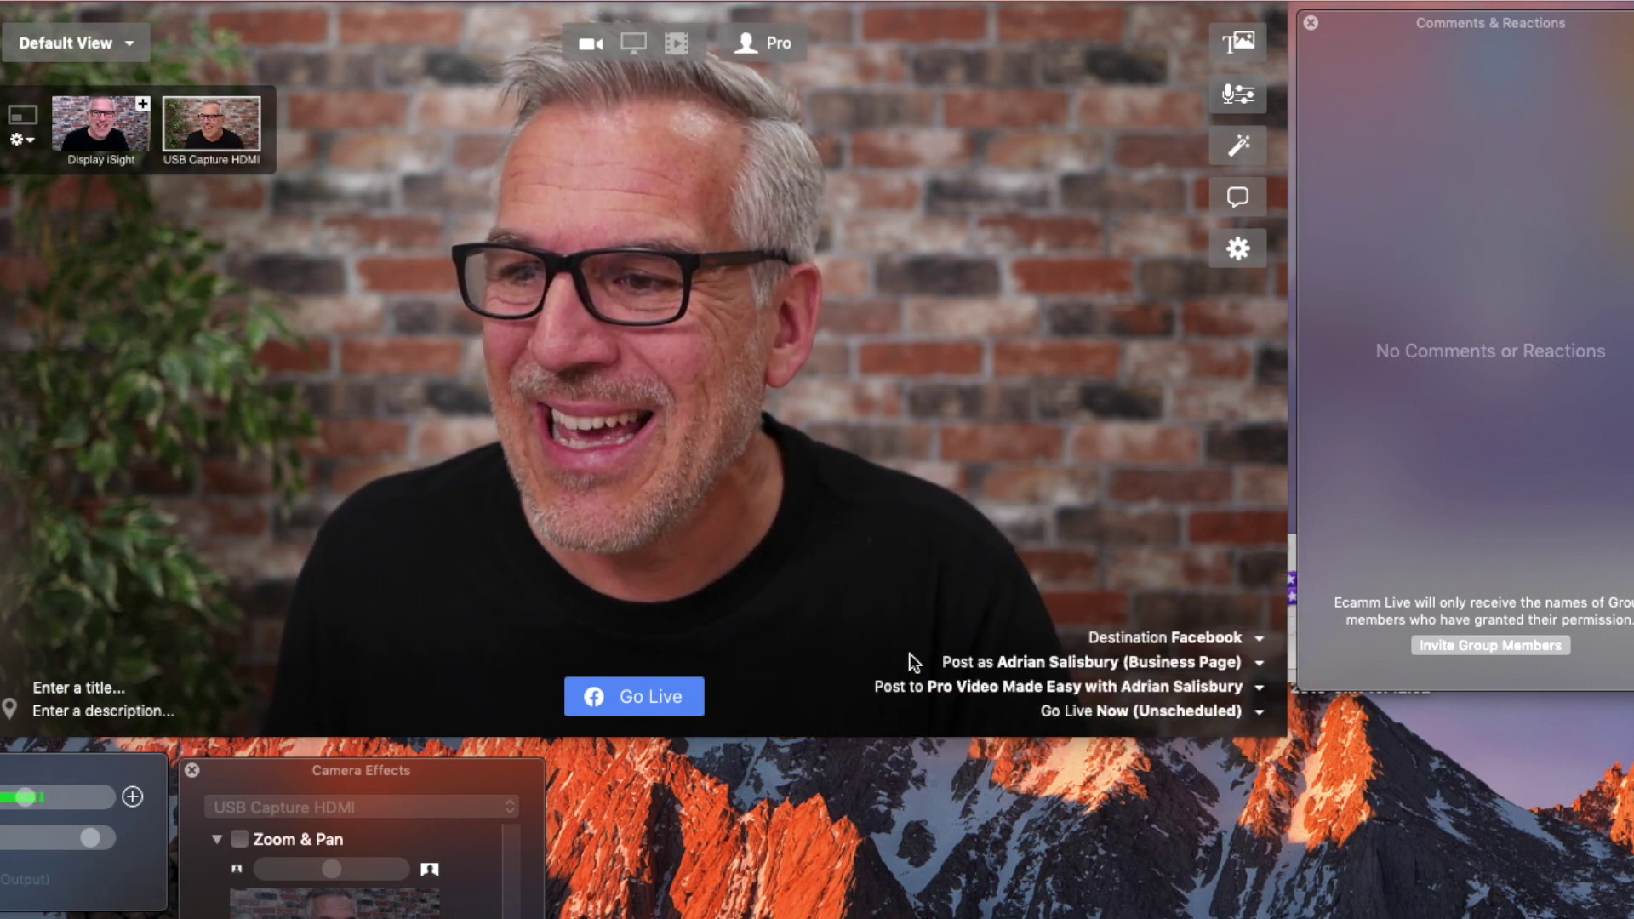
{"action": "left_click", "coordinate": [1114, 710]}
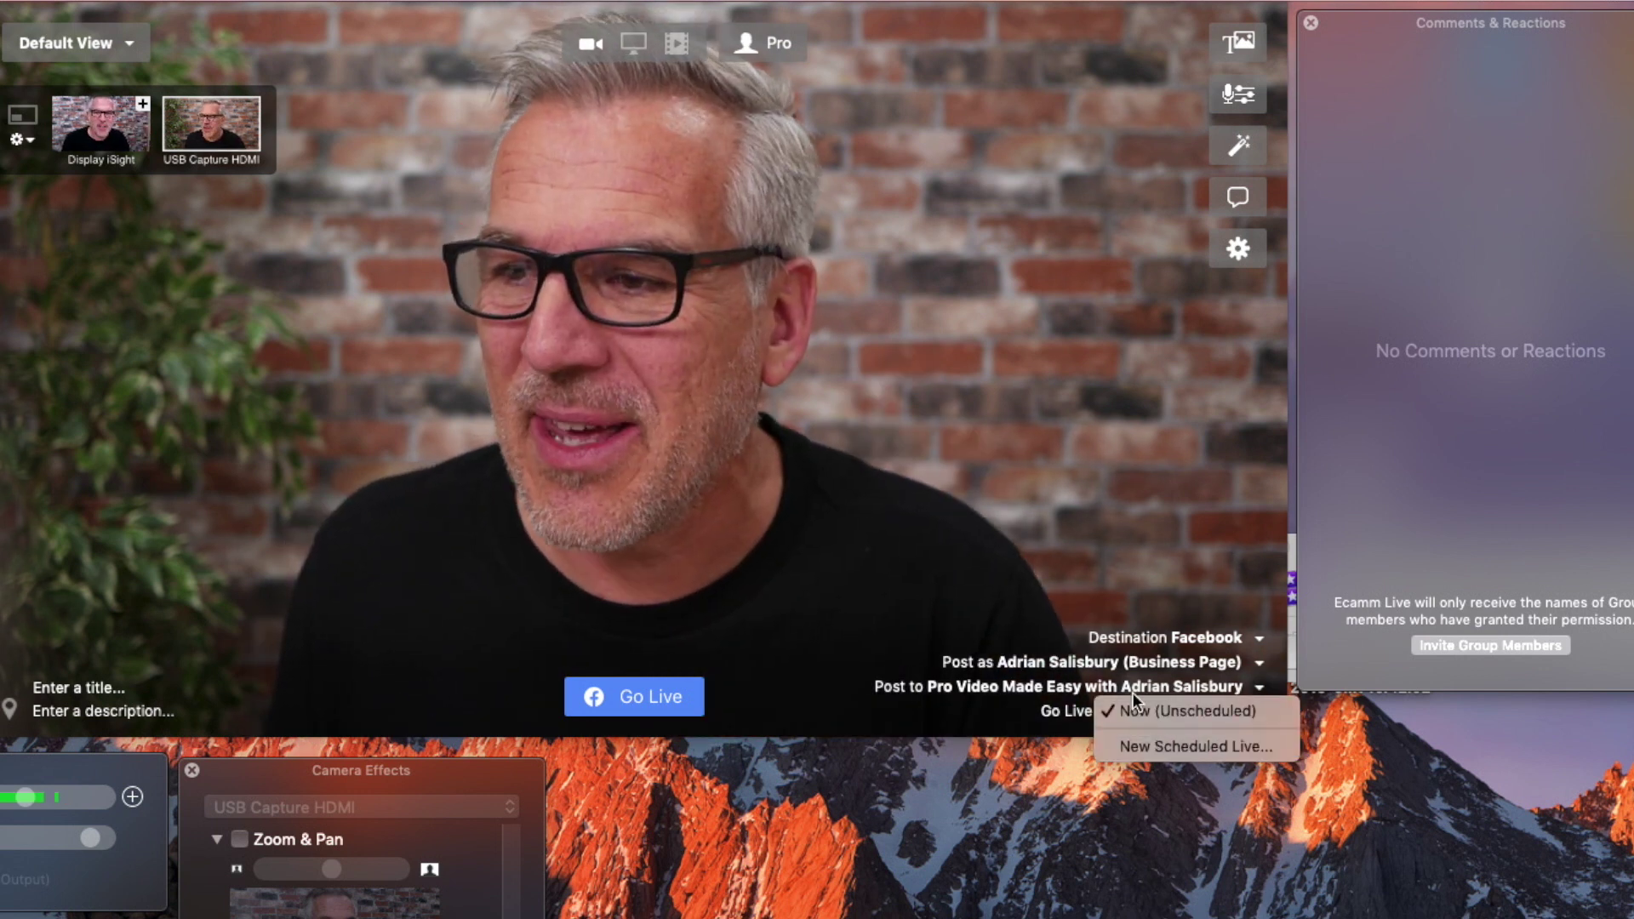
{"action": "left_click", "coordinate": [1130, 712]}
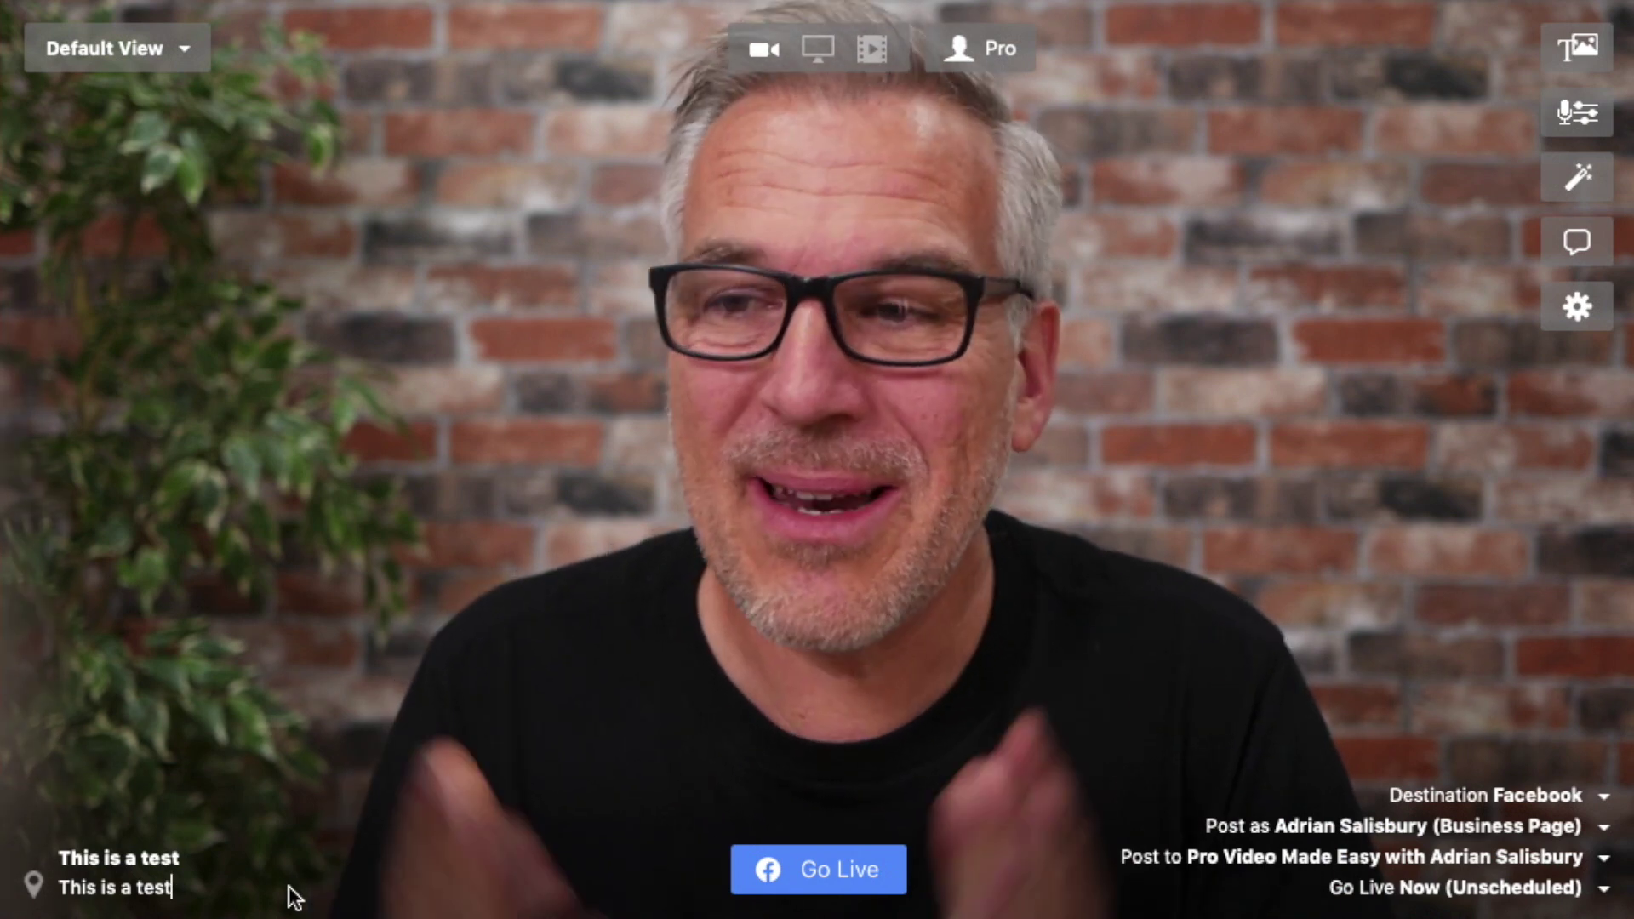
Start the live broadcast to the Pro Video Made Easy group with Go Live.
{"action": "left_click", "coordinate": [839, 885]}
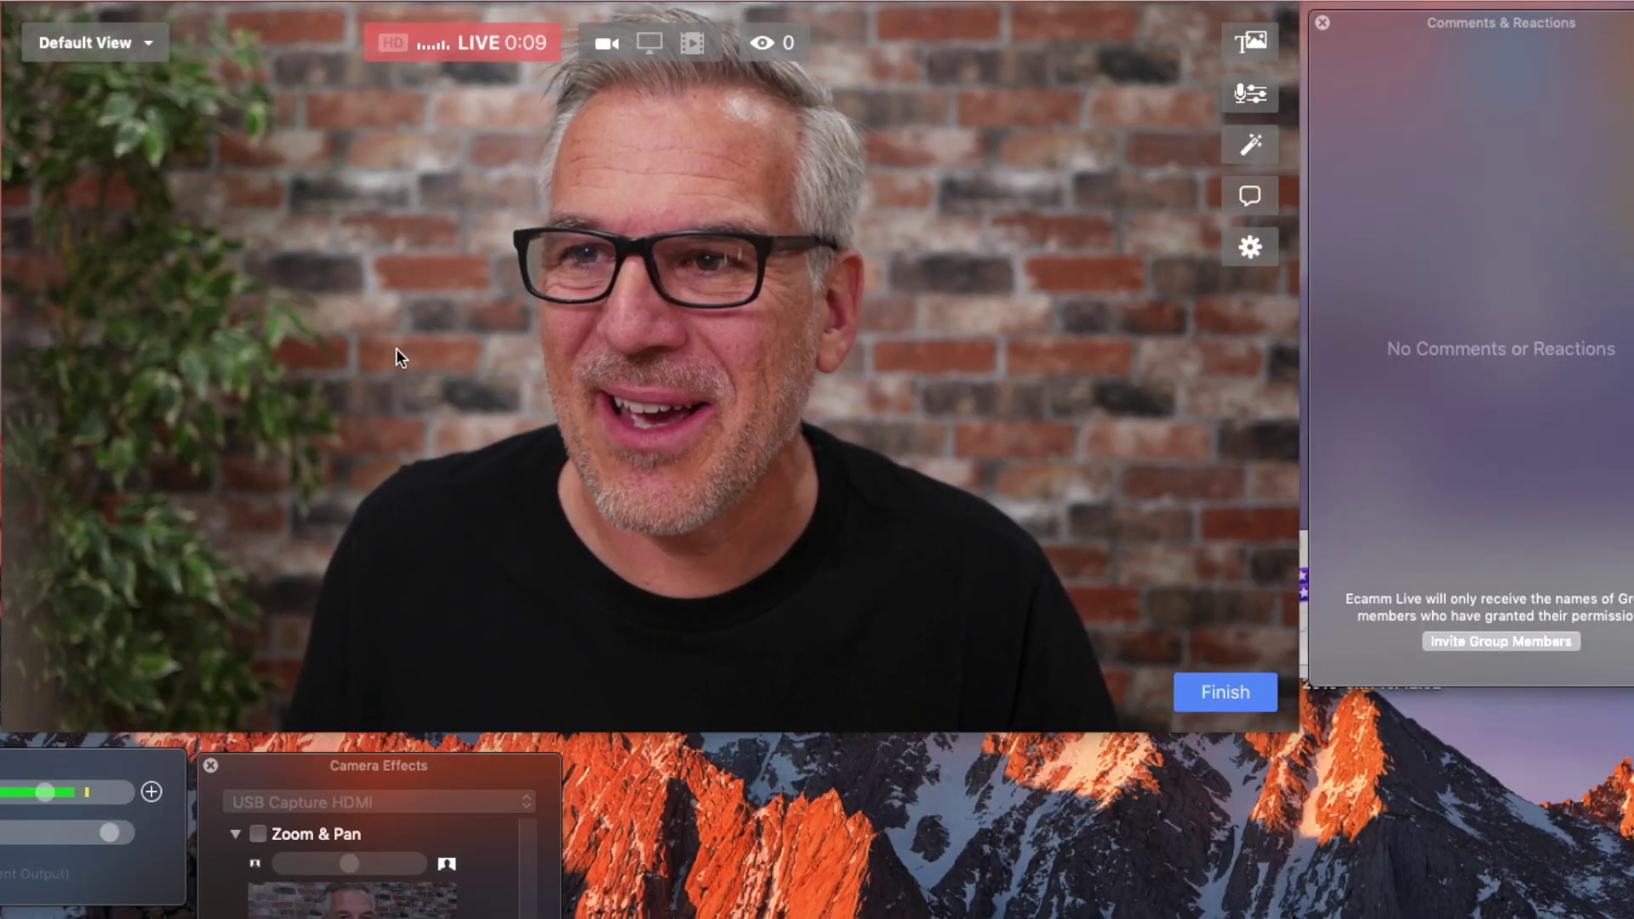
{"action": "mouse_move", "coordinate": [399, 357]}
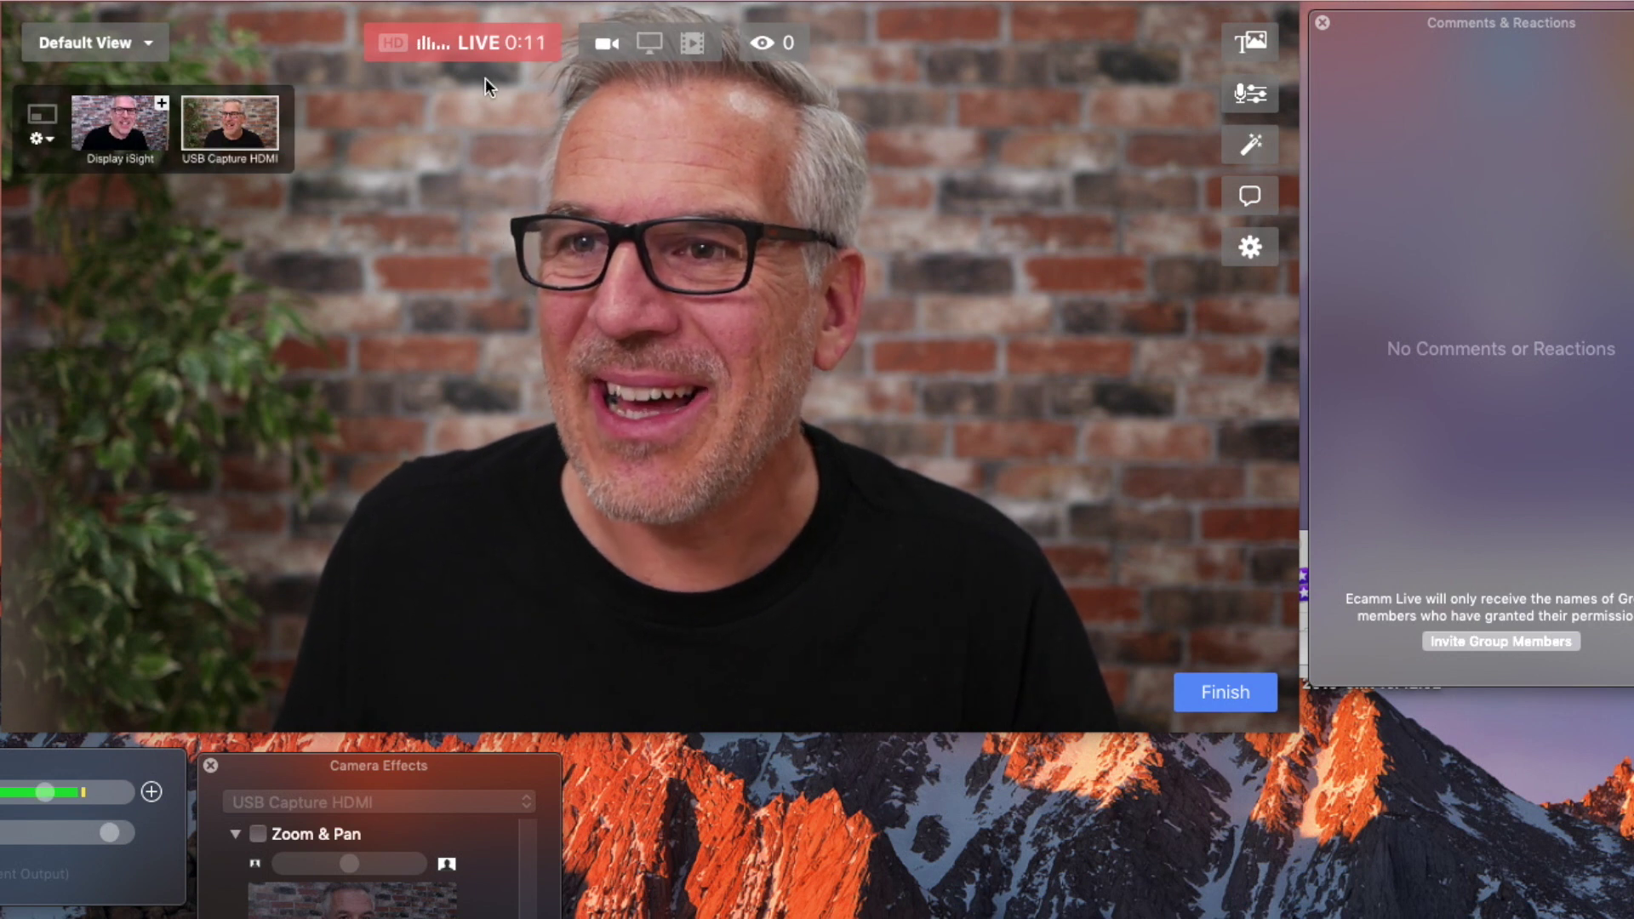